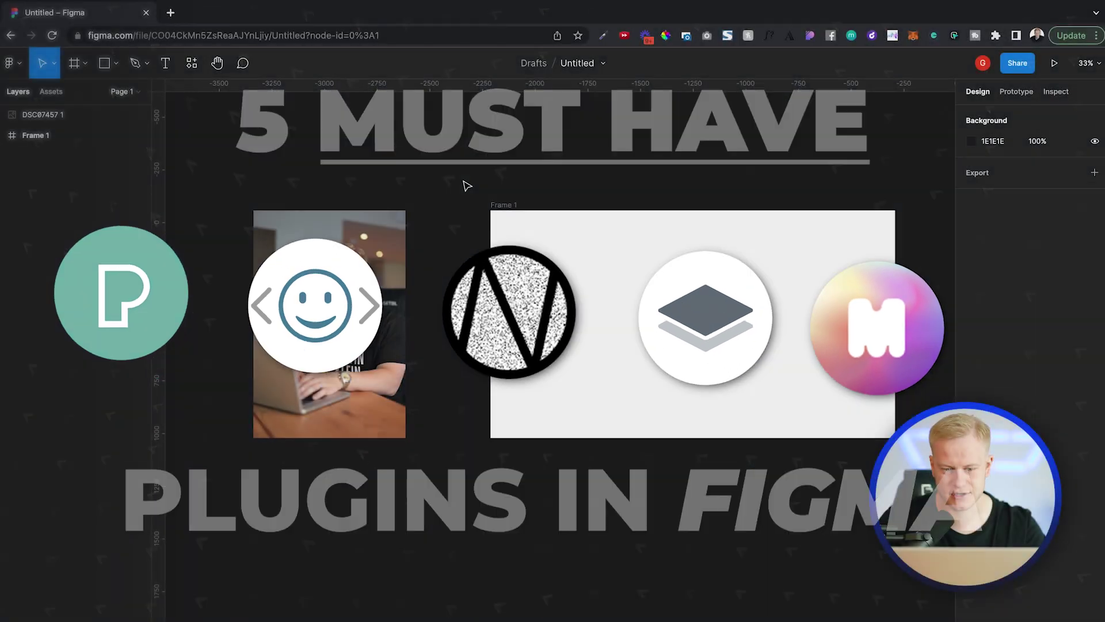
- Select Frame 1 and launch the Pexels plugin on it
scroll(464, 181, up, 3)
scroll(464, 181, right, 3)
click(414, 238)
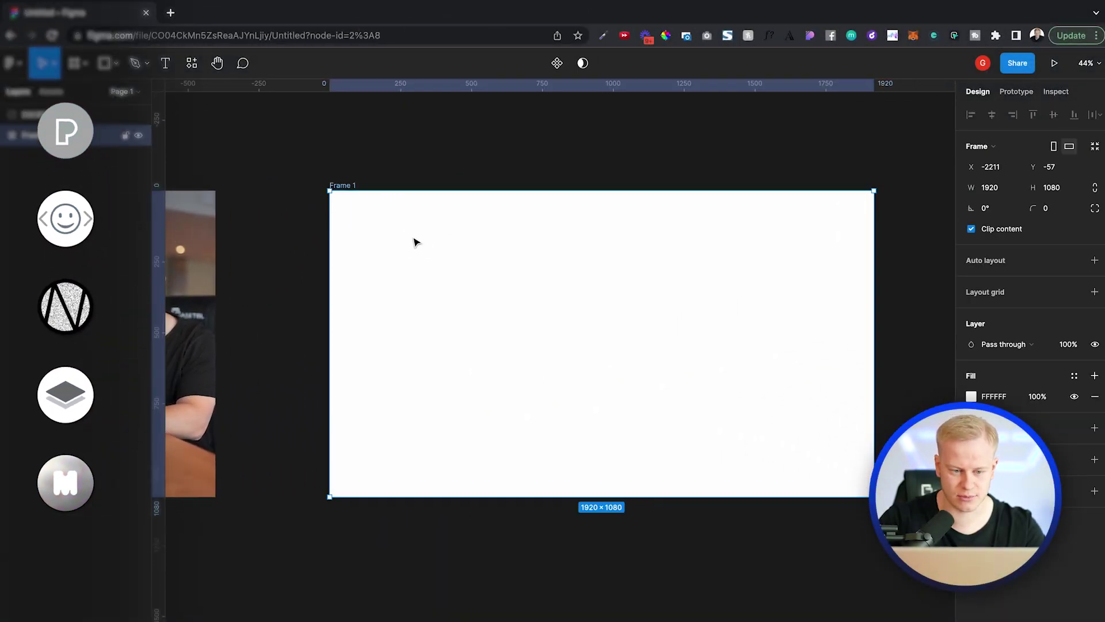
right_click(414, 238)
mouse_move(440, 483)
click(564, 343)
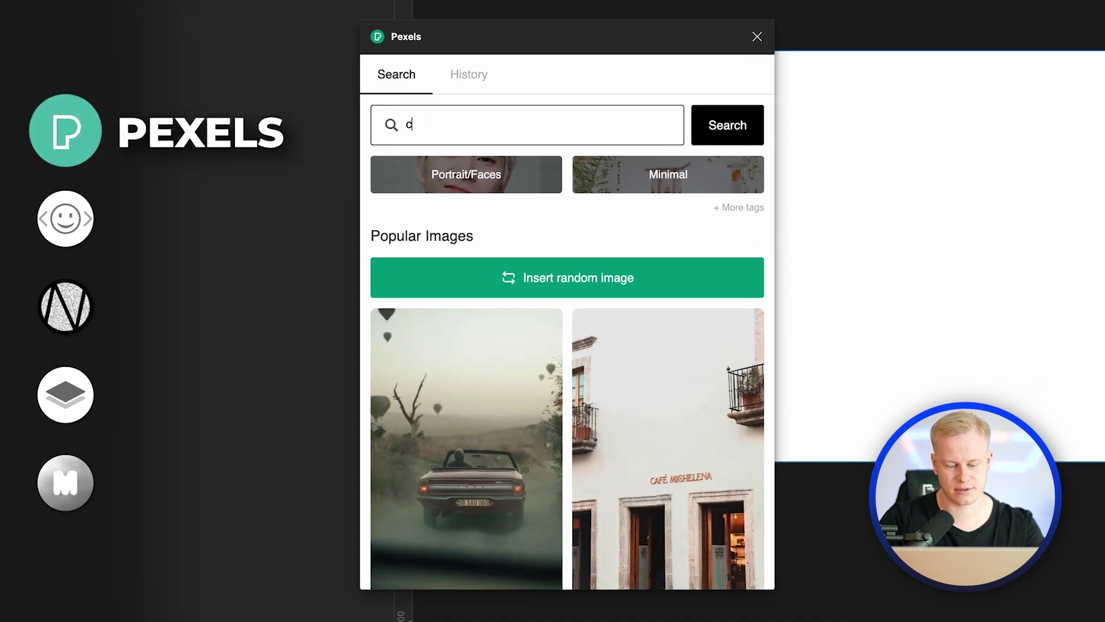
- Search Pexels for "city", fill the frame with the blue skyline photo reflected in water, and close the plugin
text(city)
key(Return)
scroll(524, 336, down, 6)
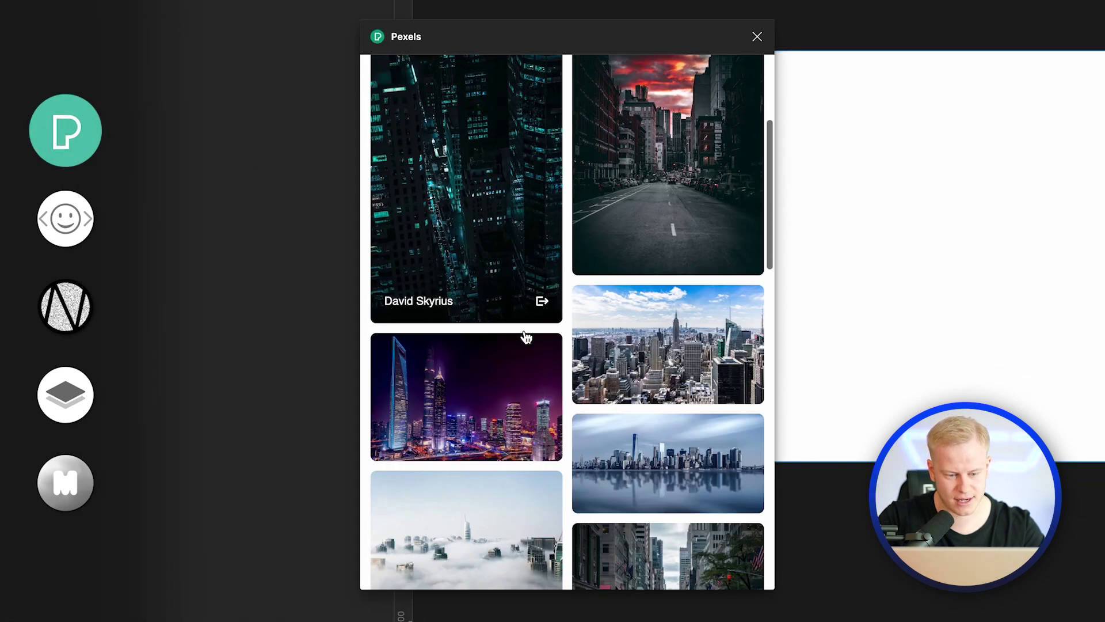
click(656, 370)
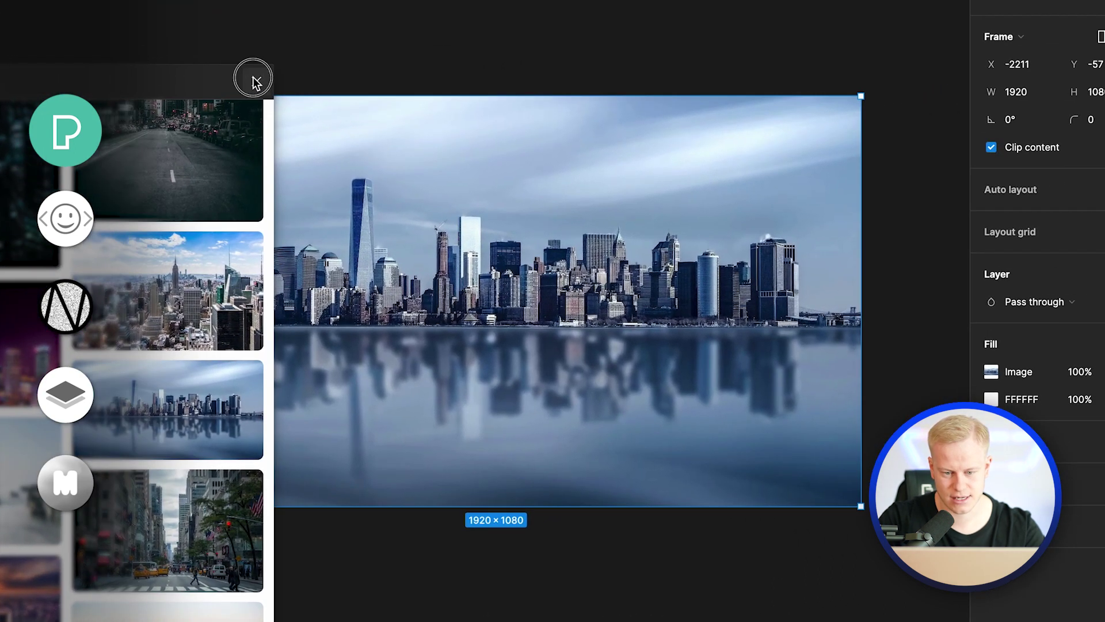
click(529, 57)
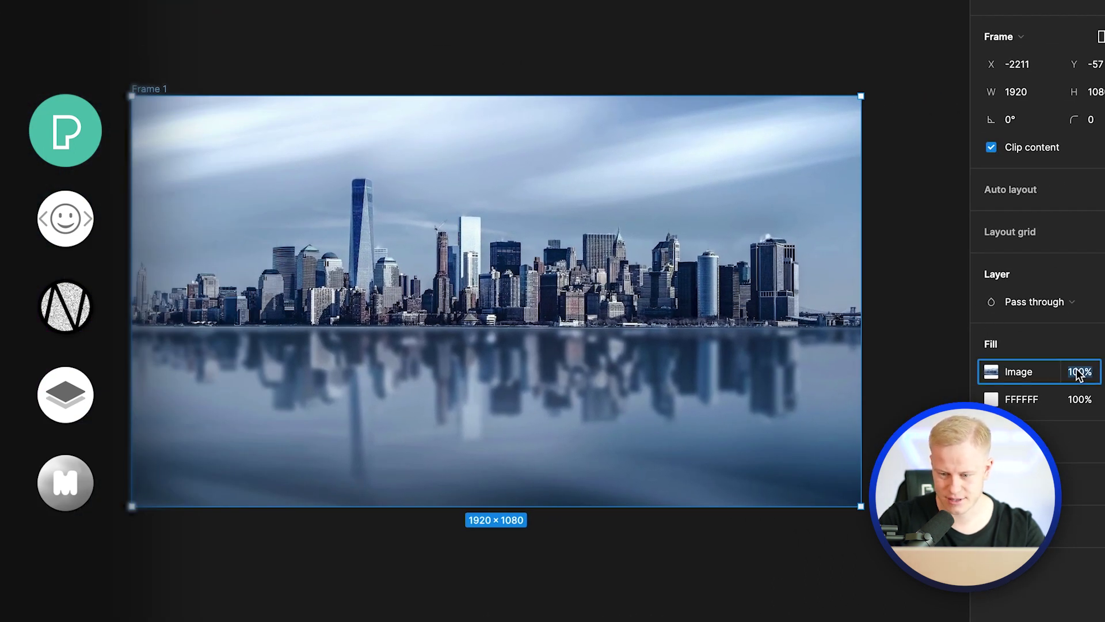
- Set the frame's solid fill to 181A20 and the skyline image fill's opacity to 10%
text(5)
key(Return)
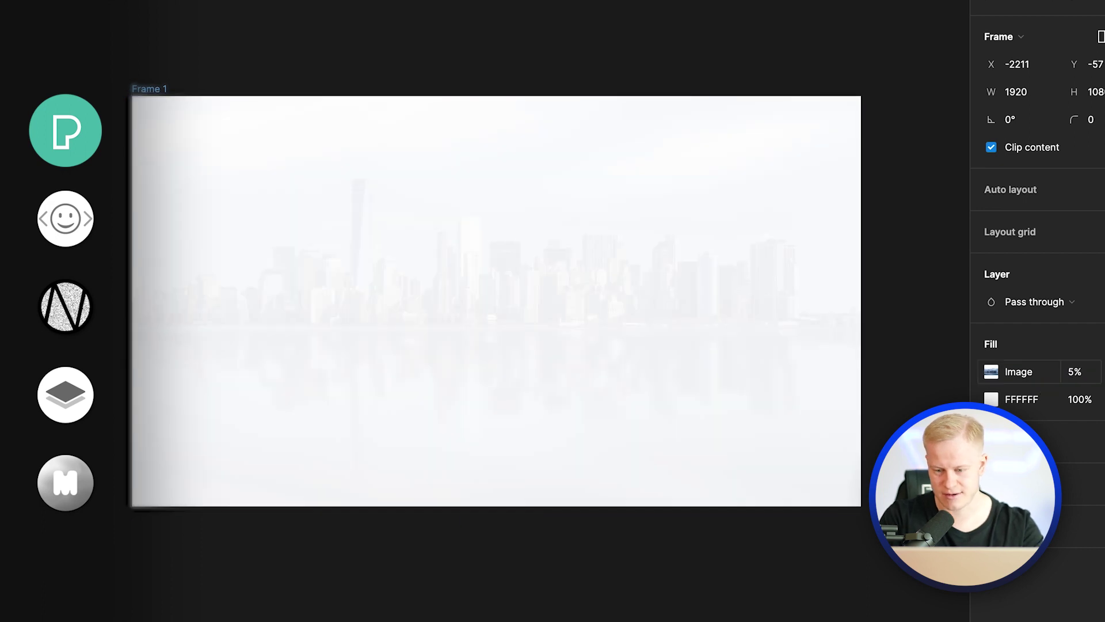
click(990, 399)
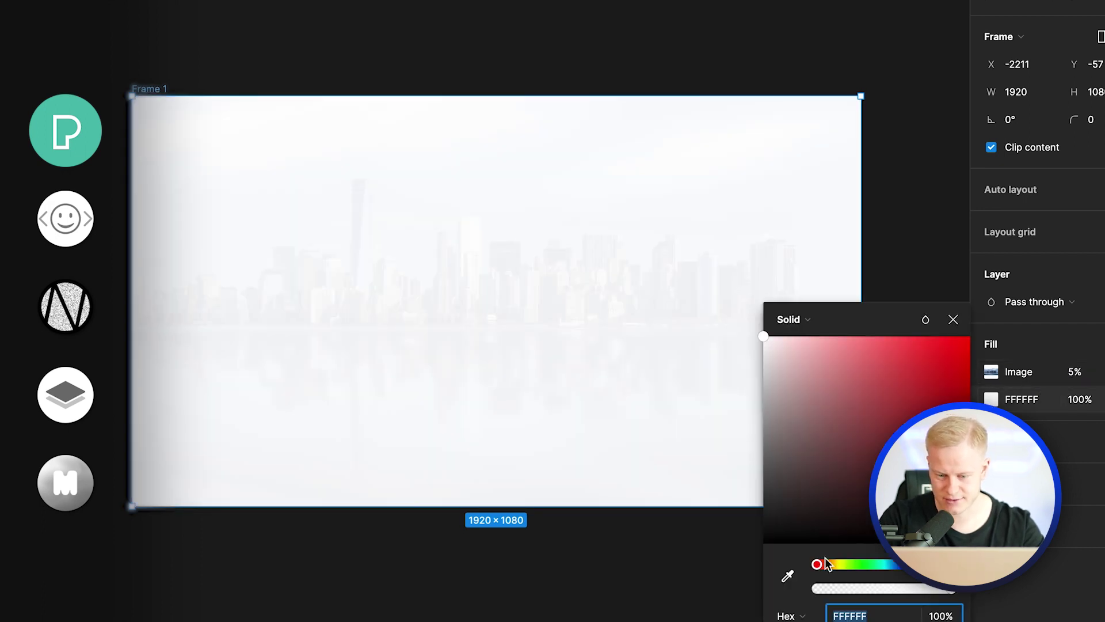
drag(764, 505, 815, 518)
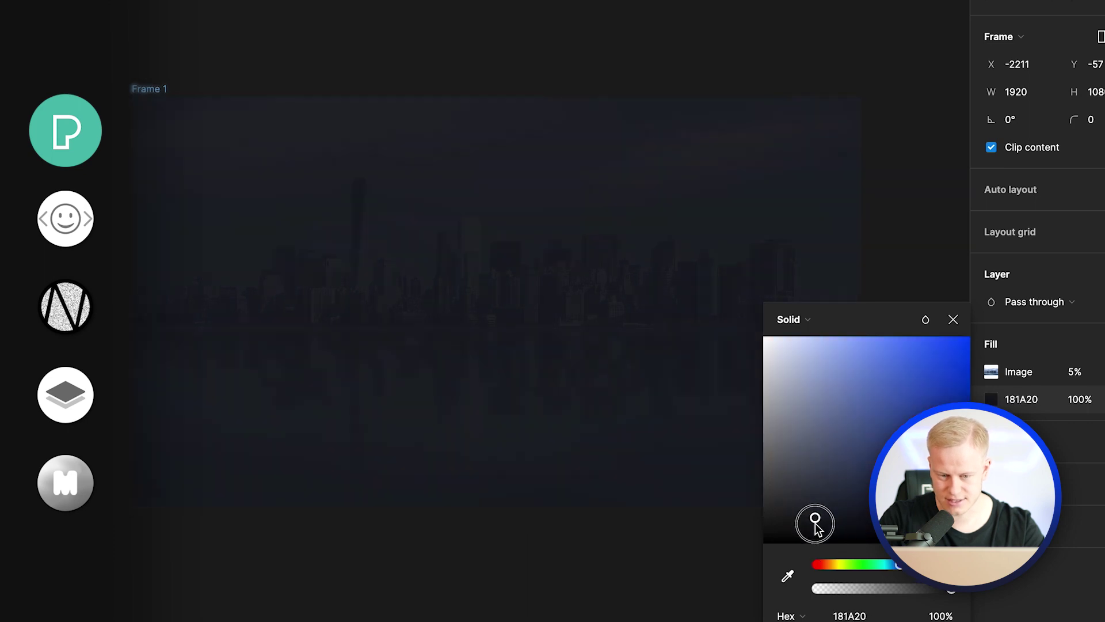
text(10)
key(Return)
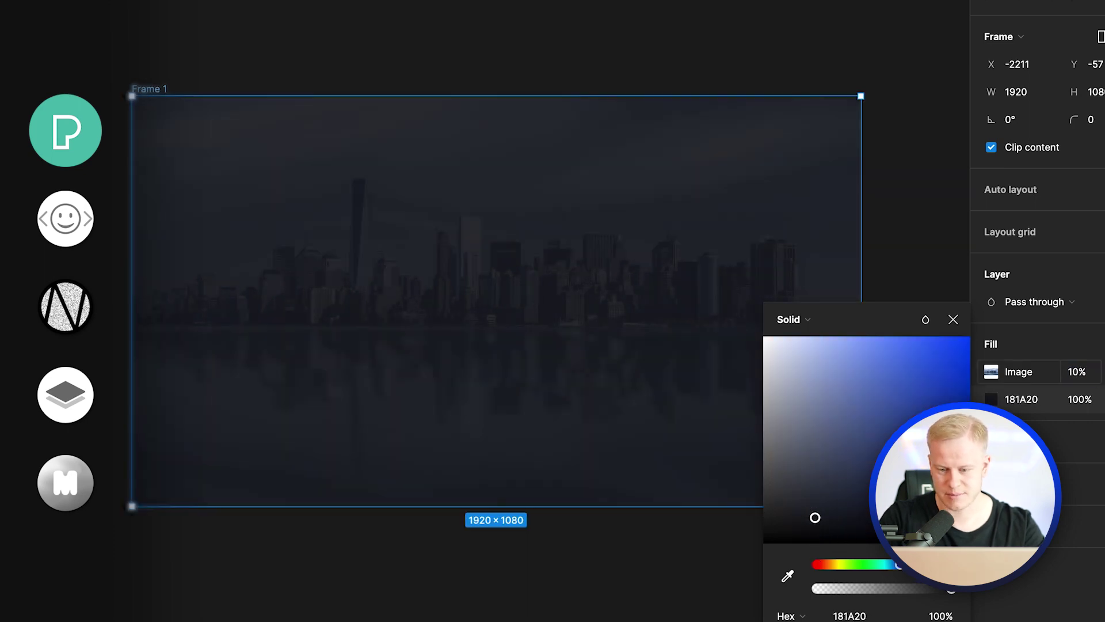
click(589, 540)
scroll(523, 327, right, 1)
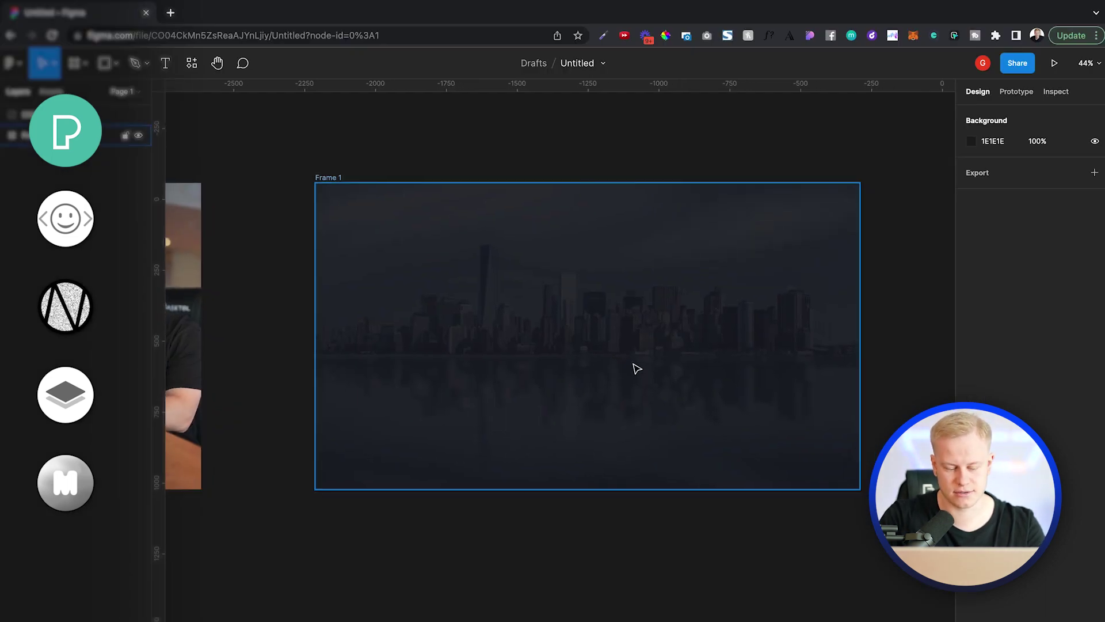
- Draw a rectangle about 660 × 636 in the right half of Frame 1
key(r)
drag(573, 232, 715, 393)
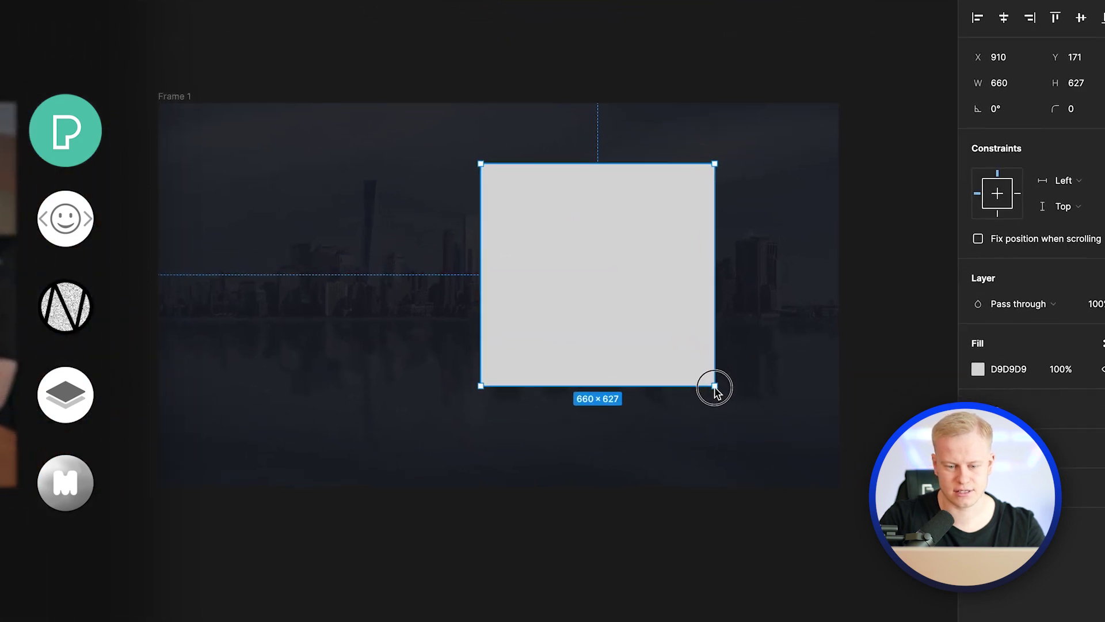
drag(665, 315, 666, 335)
- Fill the rectangle with the photo of the man in a white T-shirt from the Pexels Portrait/Faces category
right_click(627, 289)
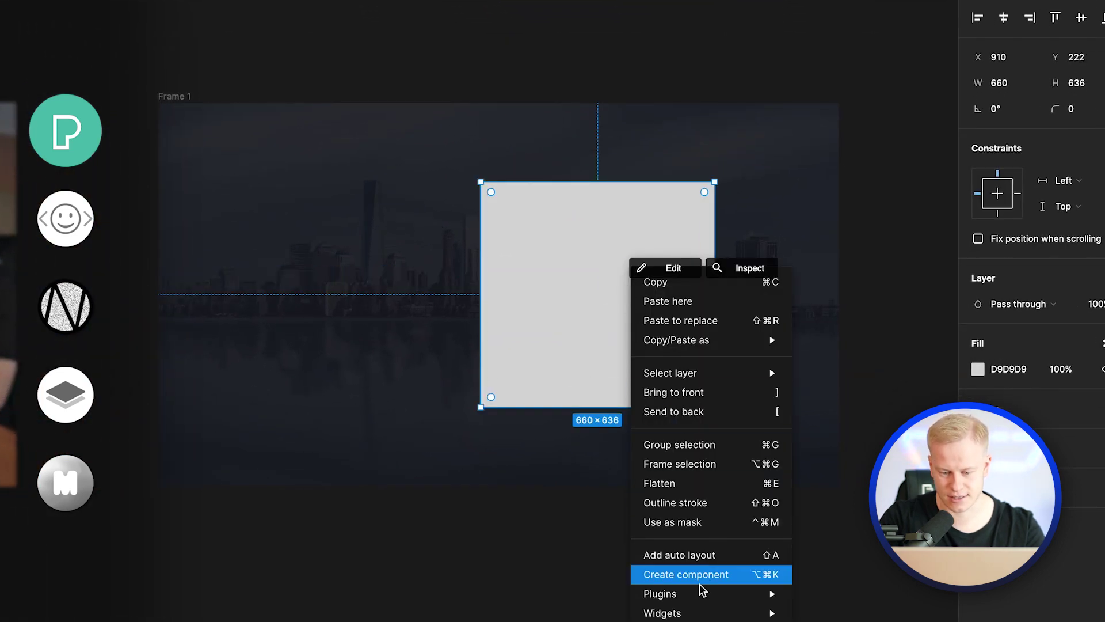
mouse_move(713, 593)
click(852, 341)
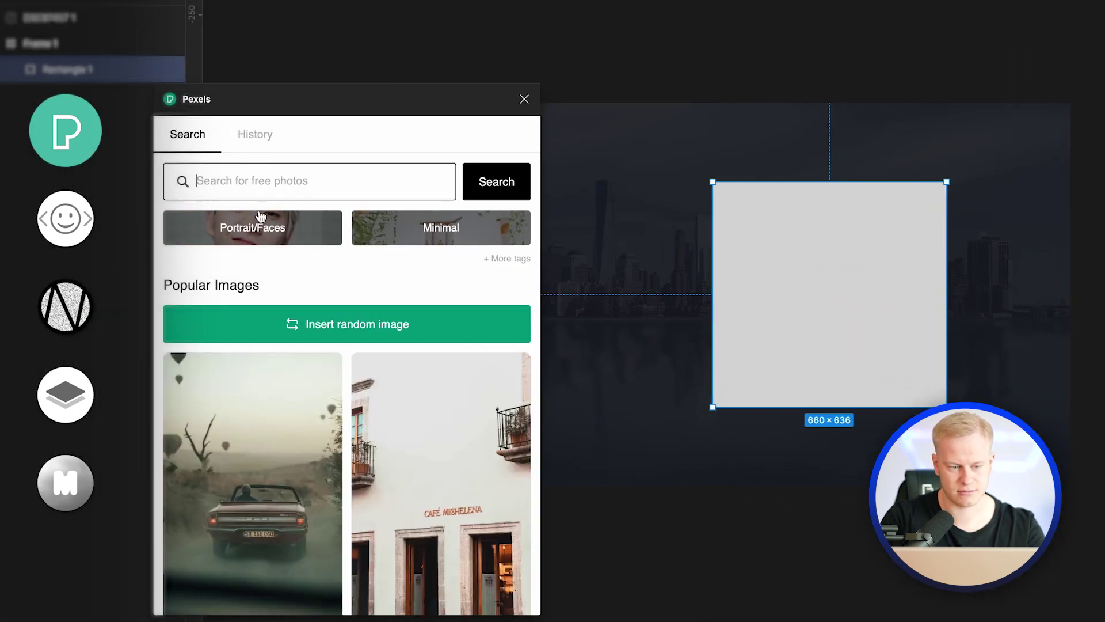
click(260, 218)
scroll(362, 371, down, 3)
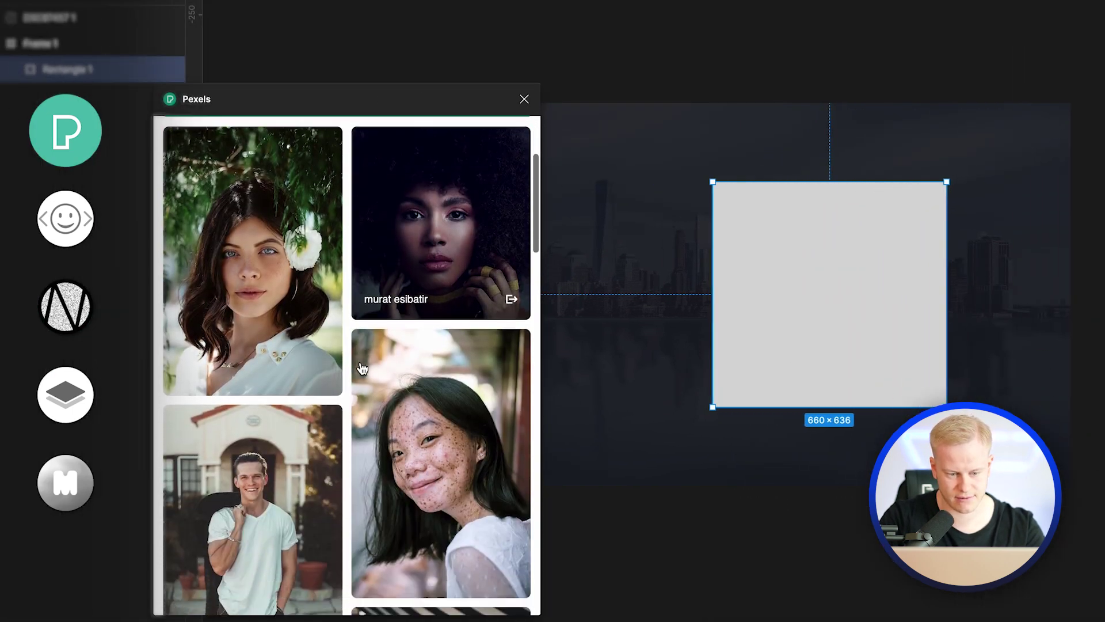
scroll(362, 368, down, 5)
scroll(247, 273, up, 2)
click(248, 274)
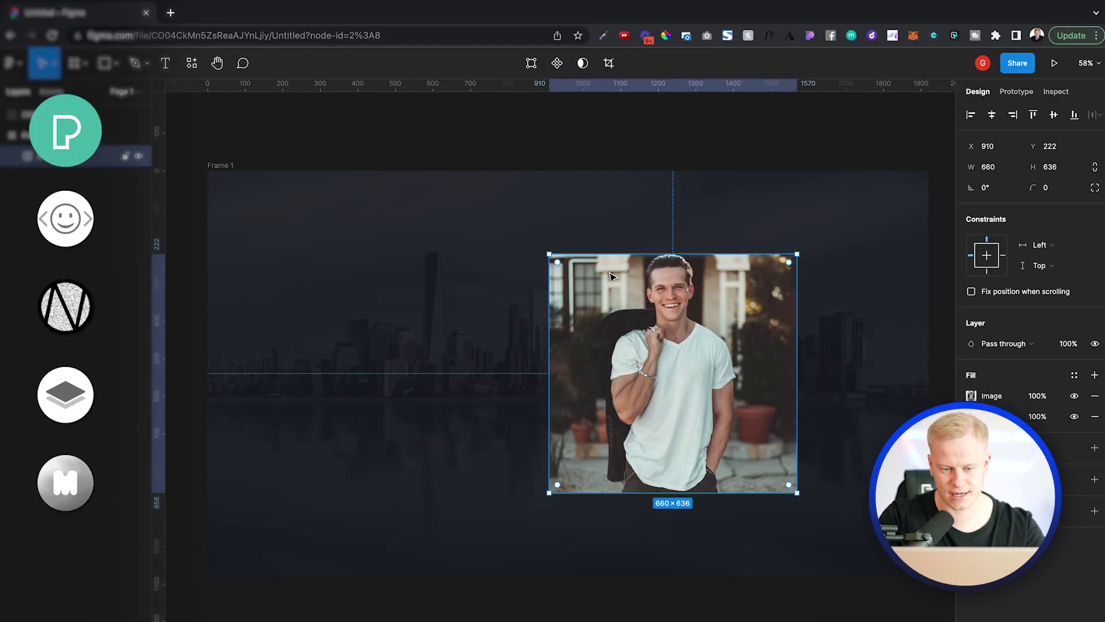
- Extend the portrait photo upward and move it into the left half of the frame
drag(627, 252, 628, 230)
drag(679, 283, 427, 296)
click(681, 327)
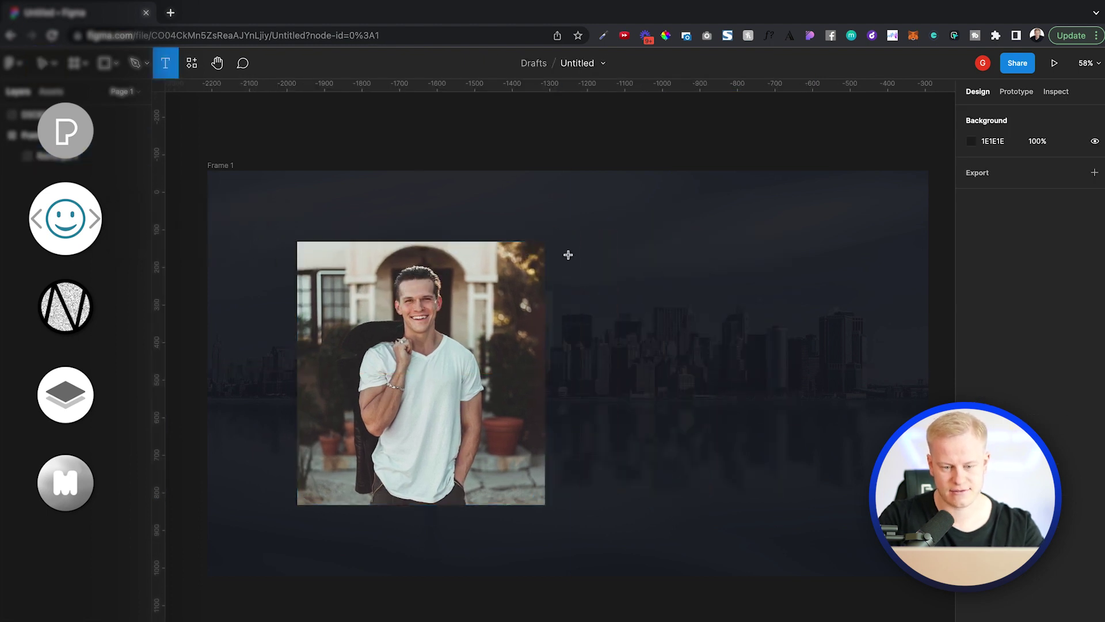
- Add the white headline "HEADLINE GOES HERE FAM" and a lorem ipsum paragraph beneath it beside the photo
drag(568, 254, 868, 340)
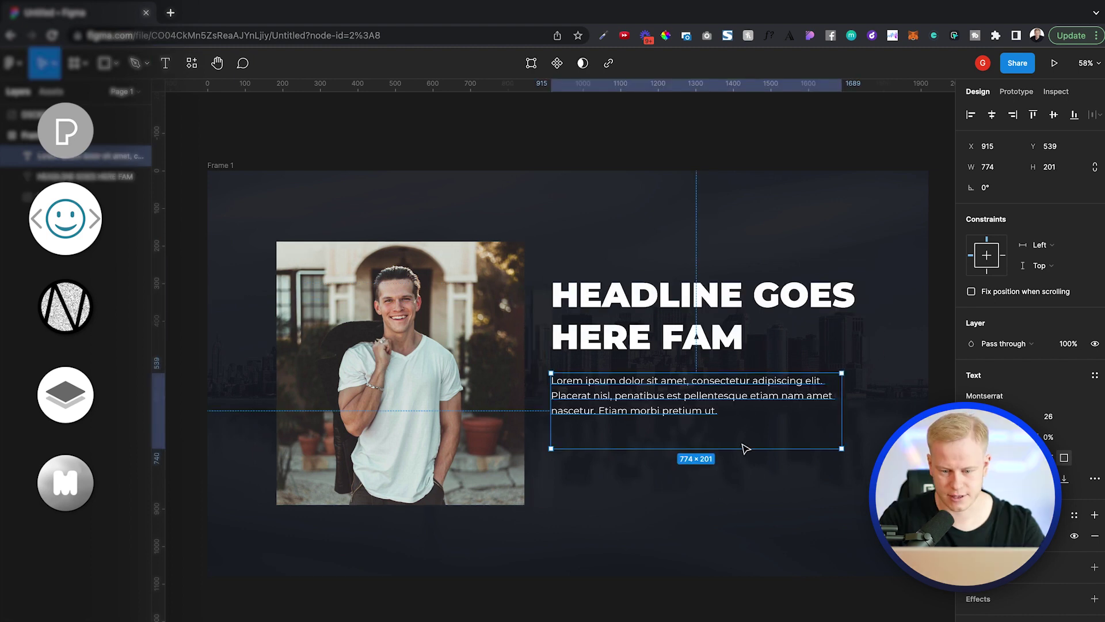
key(Escape)
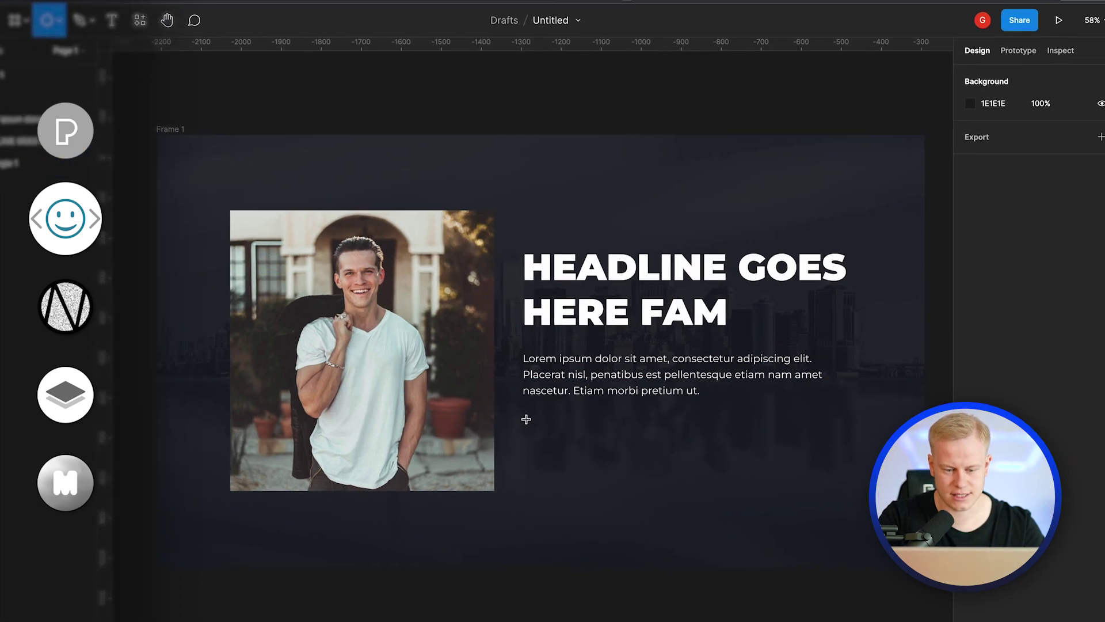
- Draw a circle below the paragraph's left edge and set its size to 100 × 100
drag(555, 438, 588, 460)
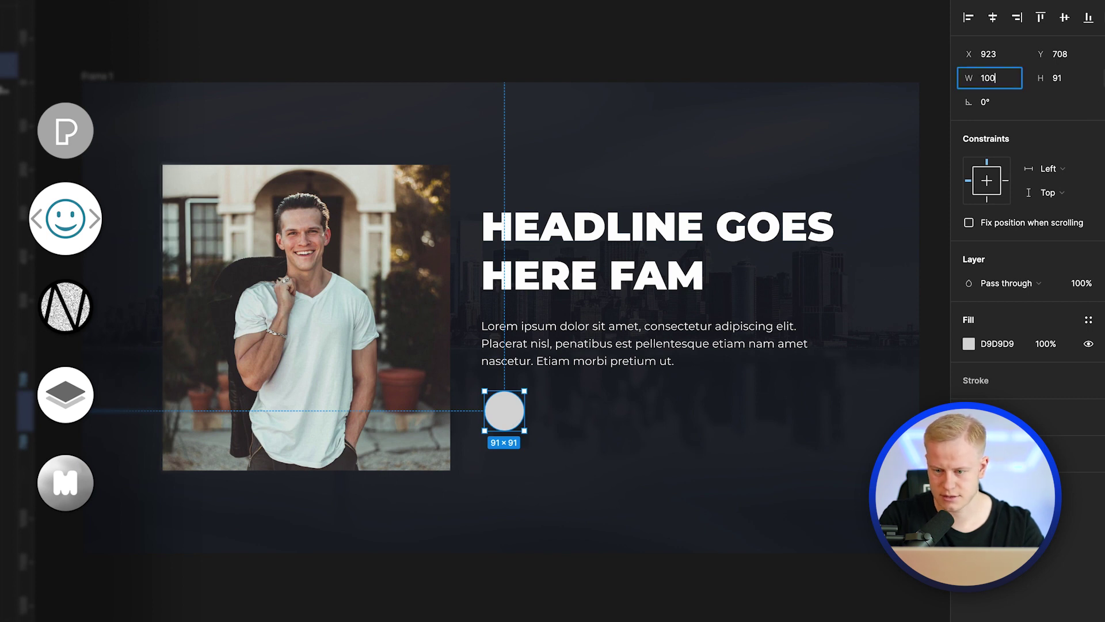
key(Return)
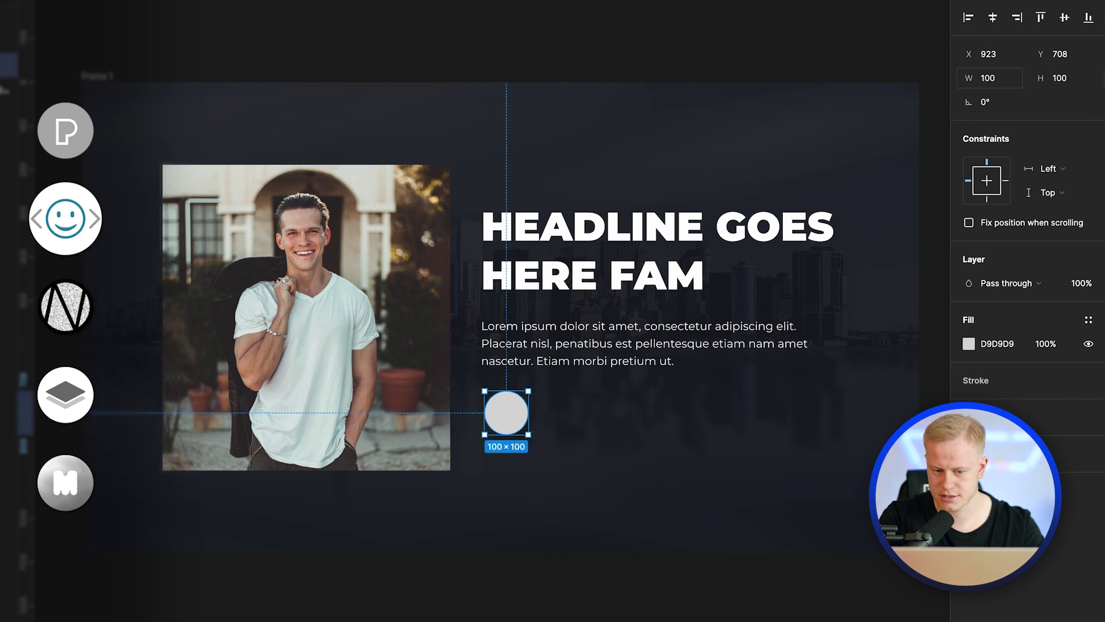
- Fill the circle with blue 0047FF and duplicate it twice into an evenly spaced horizontal row
click(971, 345)
text(0066FF)
key(Return)
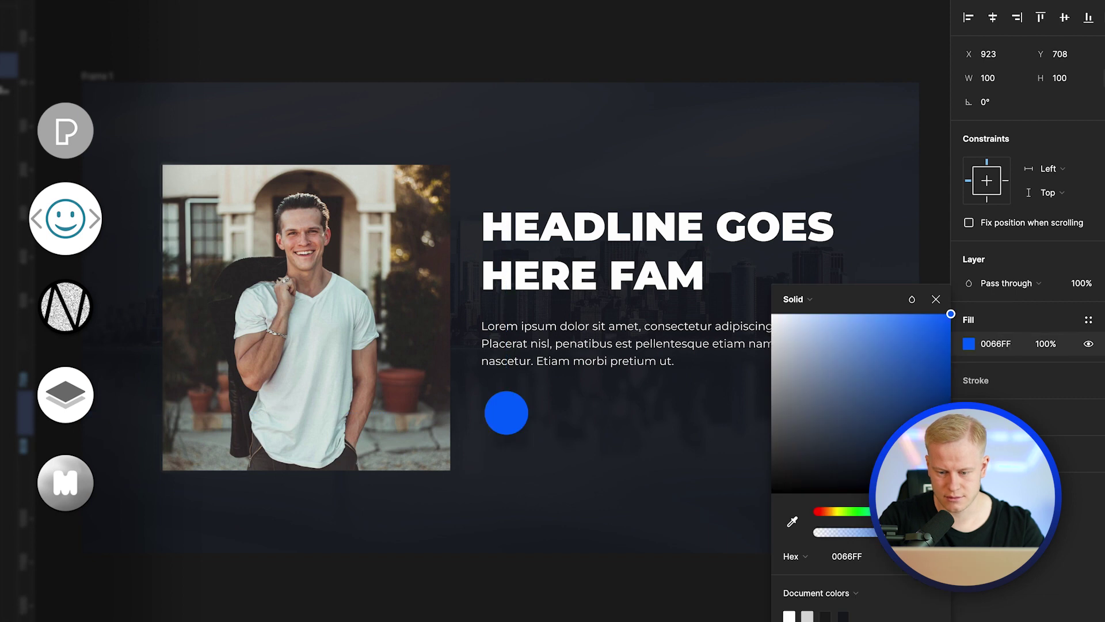
drag(511, 414, 633, 413)
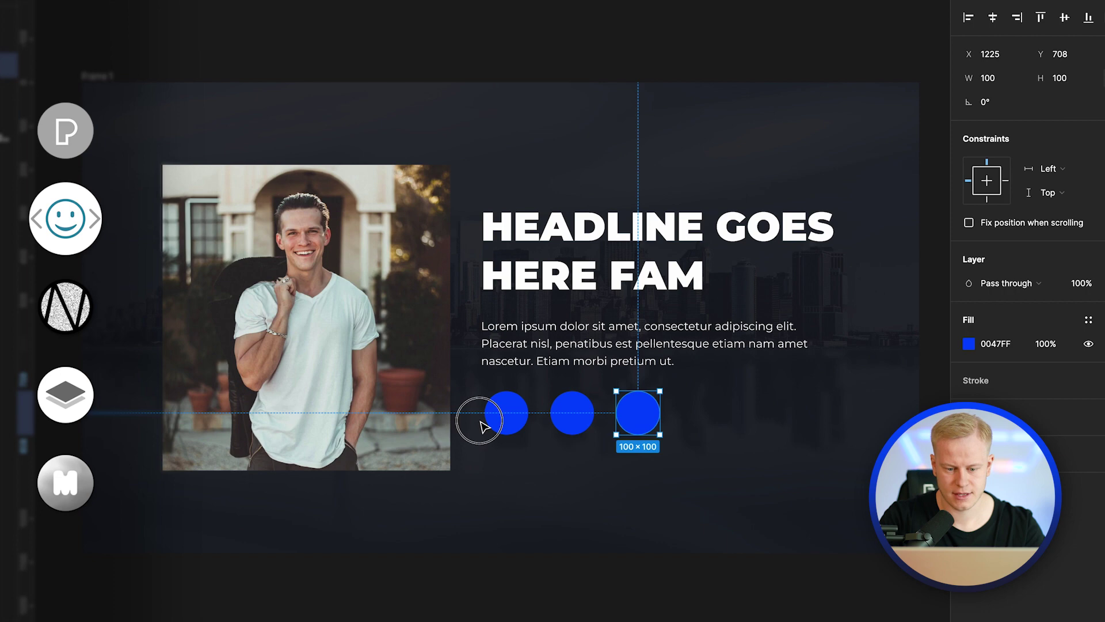
- Launch the Iconify plugin with the first circle selected and search for "money"
click(501, 424)
right_click(502, 425)
mouse_move(625, 554)
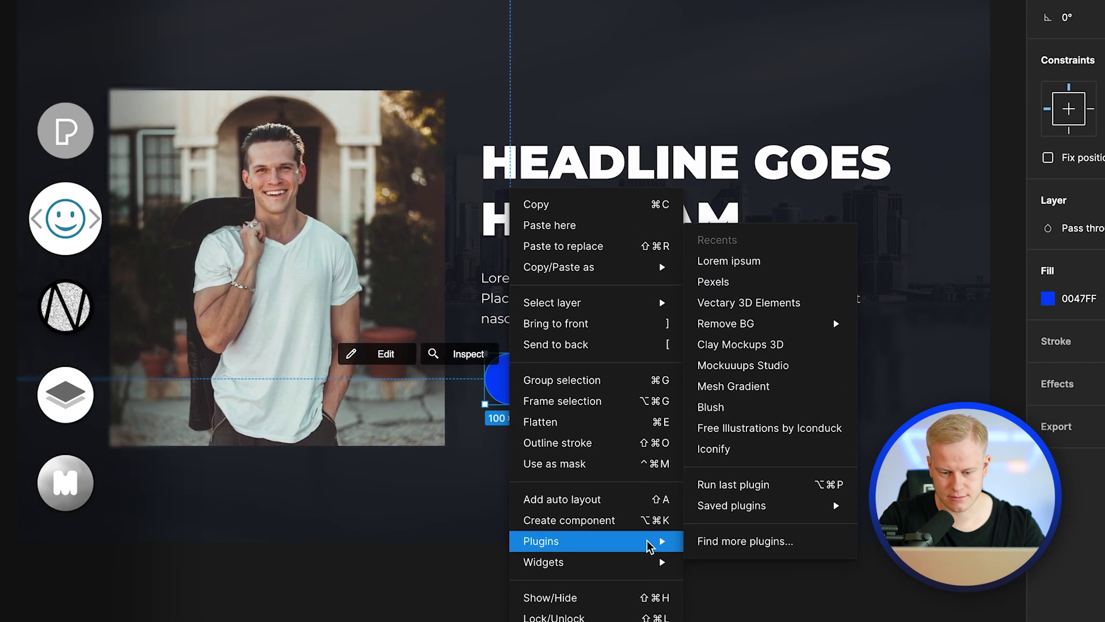
click(725, 450)
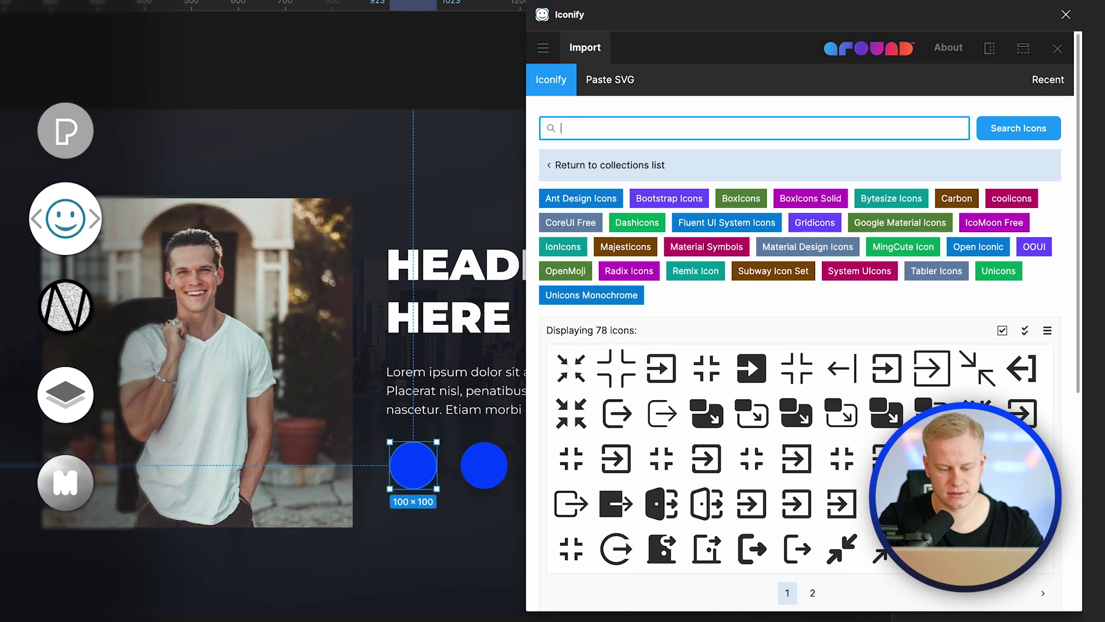
text(ey)
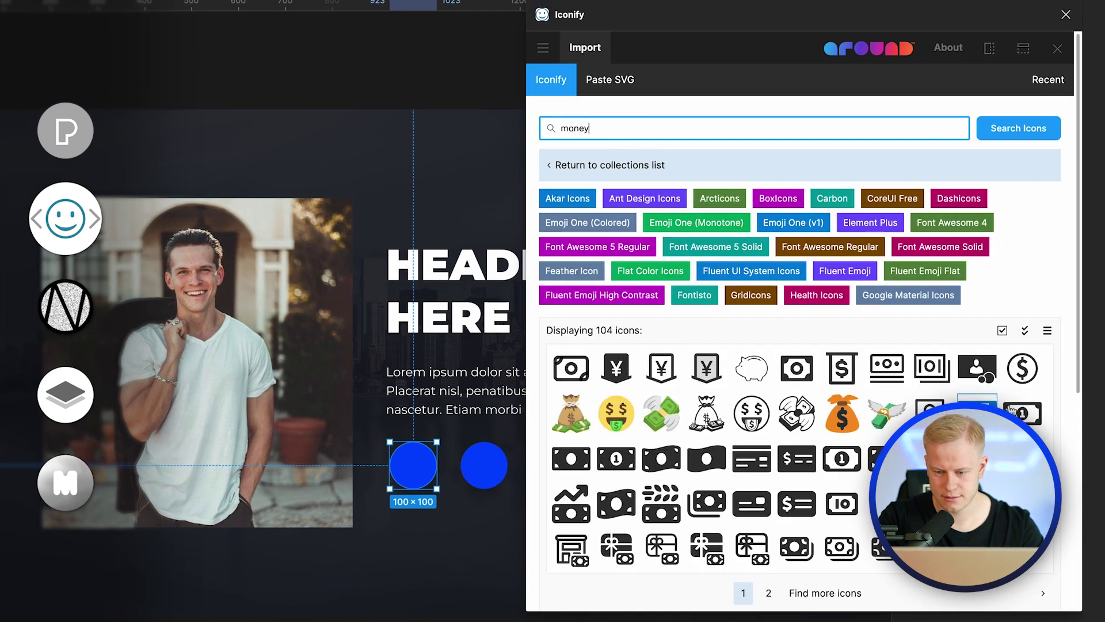
- Import the circled dollar icon dashicons:money-alt into Frame 1
click(1023, 369)
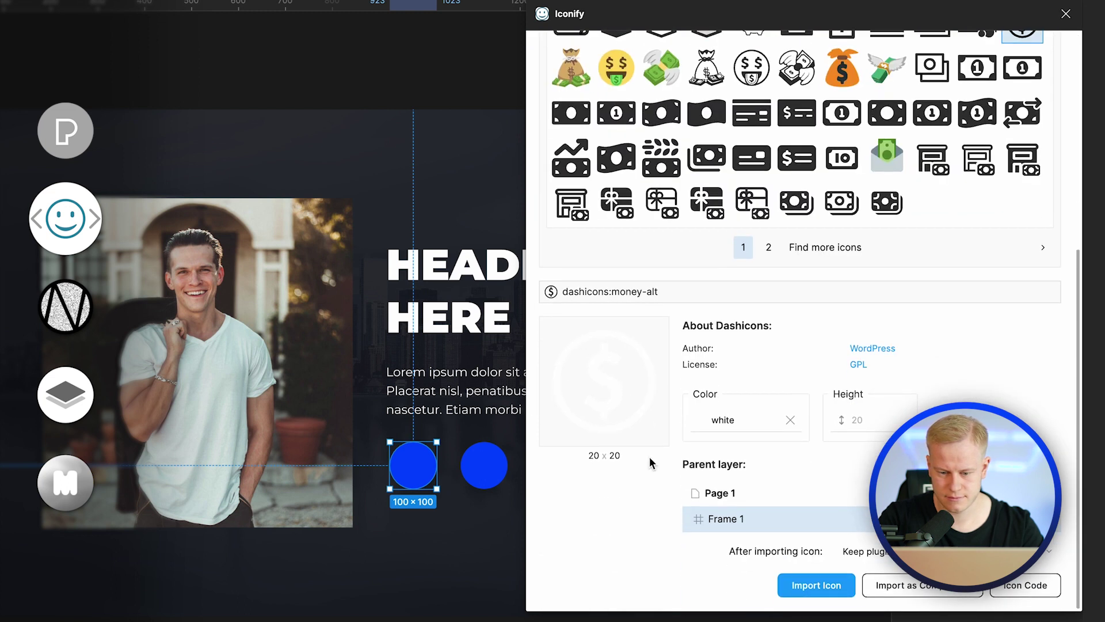
scroll(990, 216, up, 2)
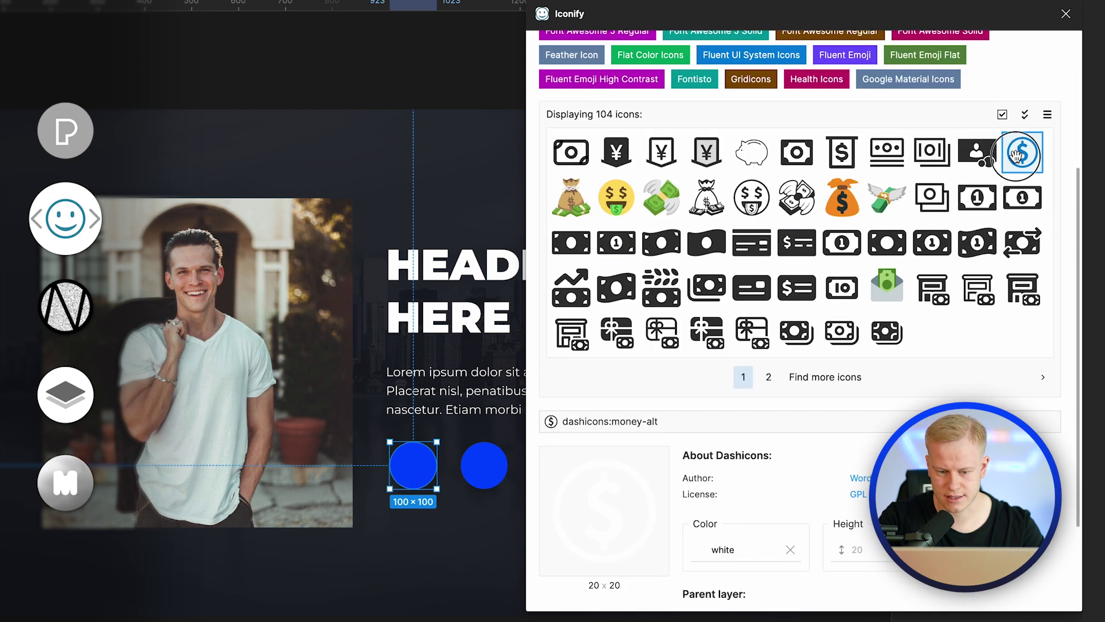
double_click(1016, 154)
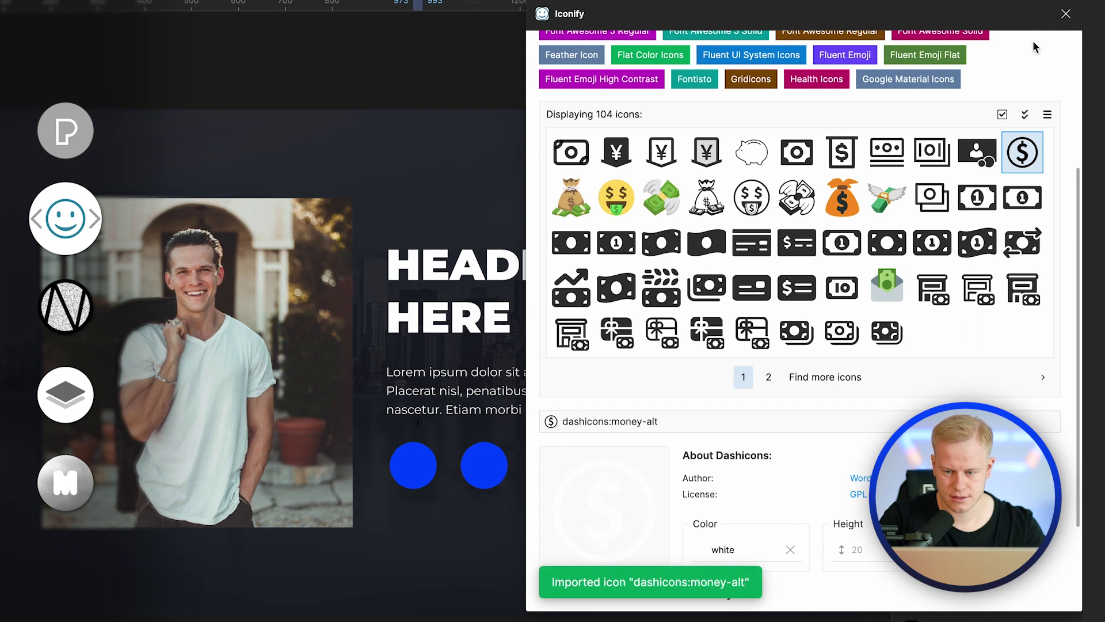
- Search Iconify for "design" and place the brush-and-shapes icon below the first circle
scroll(771, 245, up, 3)
double_click(637, 121)
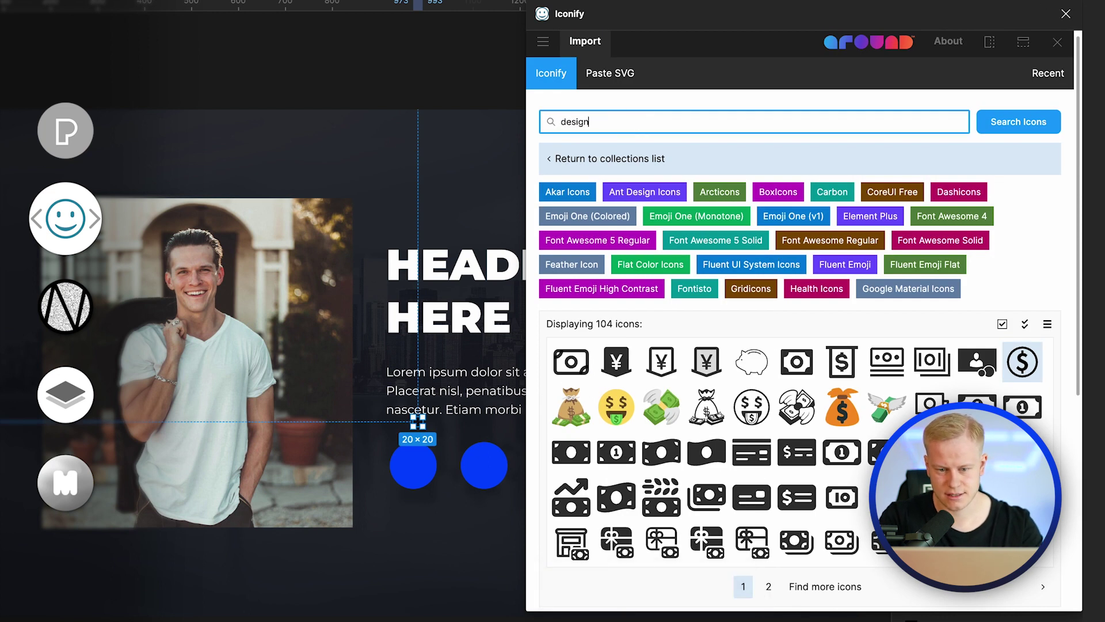
key(Return)
drag(797, 337, 412, 498)
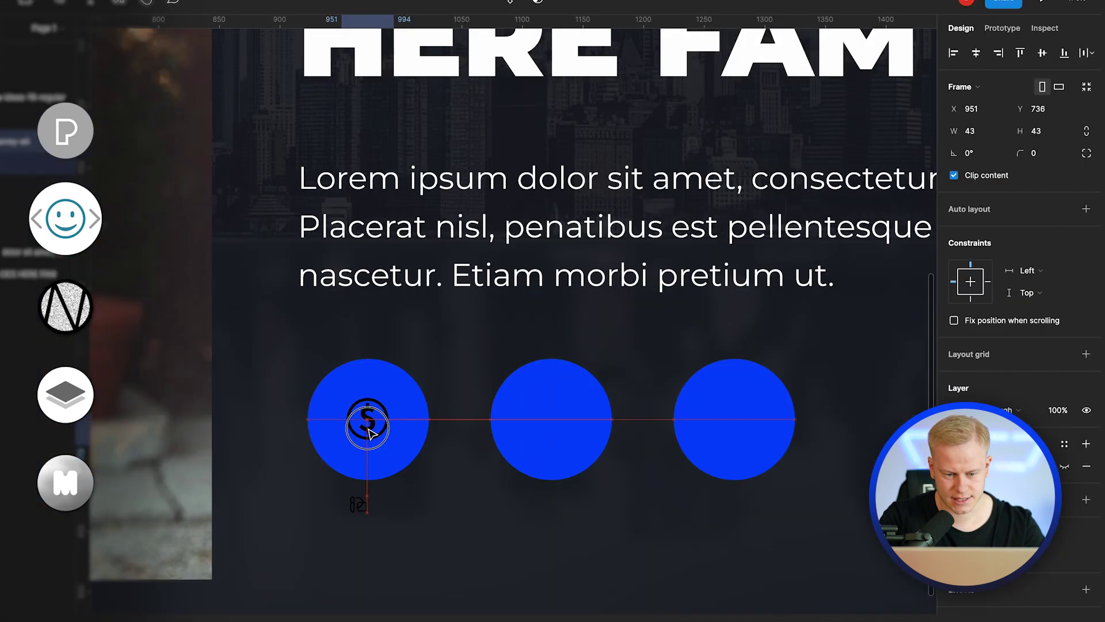
- Scale the dollar icon to 63 × 63, centred in the first circle, and colour it white FFFFFF
mouse_move(361, 420)
mouse_down()
mouse_move(368, 469)
mouse_move(368, 430)
mouse_up()
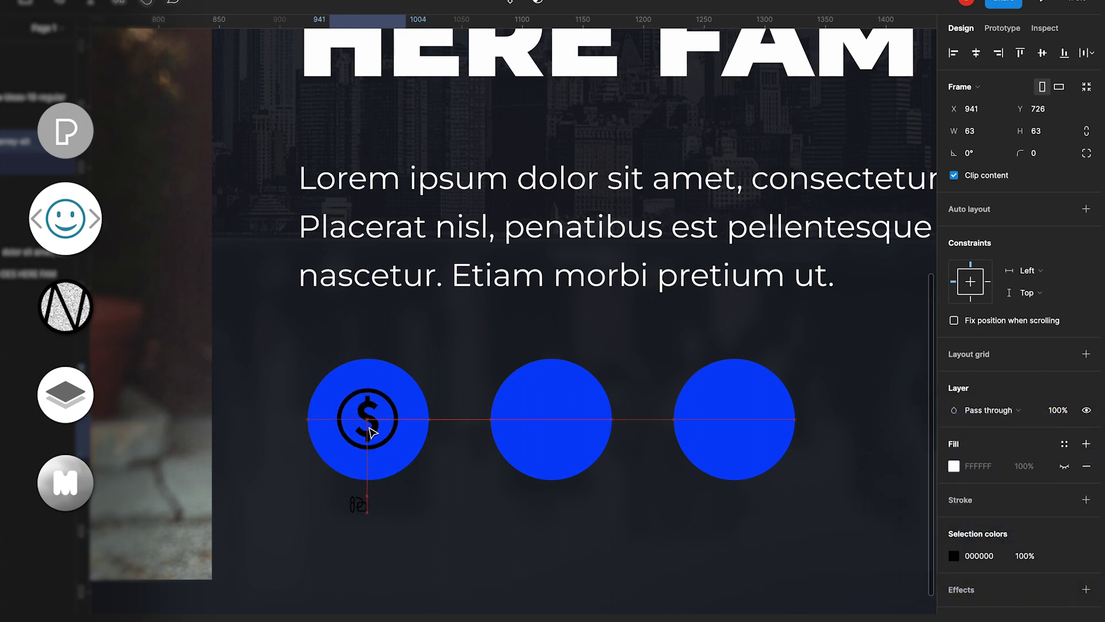
click(954, 556)
click(771, 327)
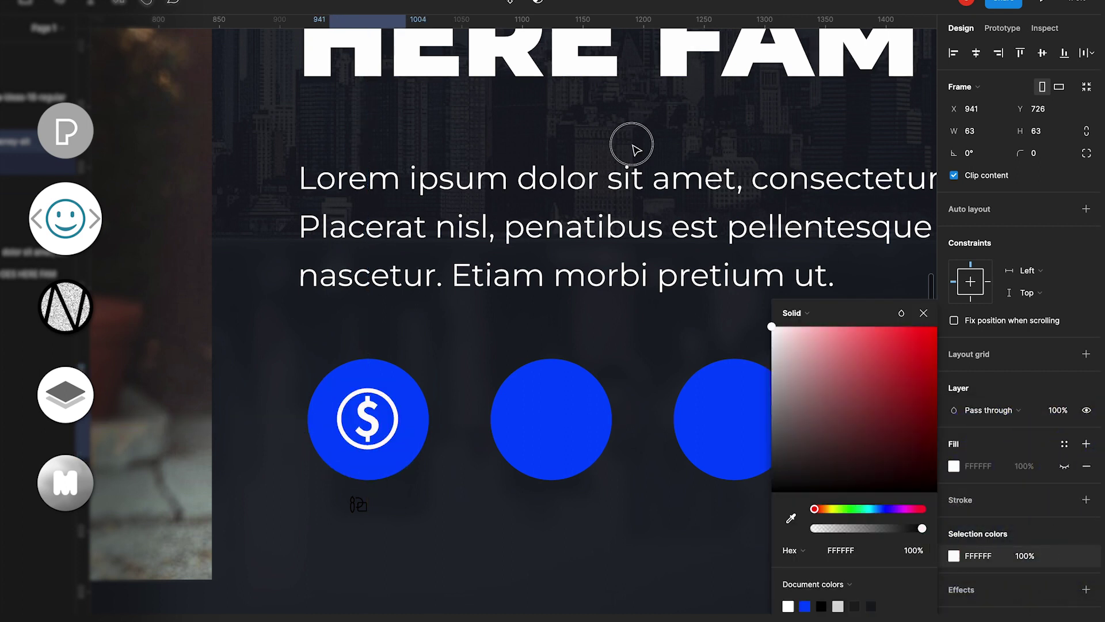
- Place the brush-and-shapes icon in white inside the second circle and delete the third circle
click(359, 509)
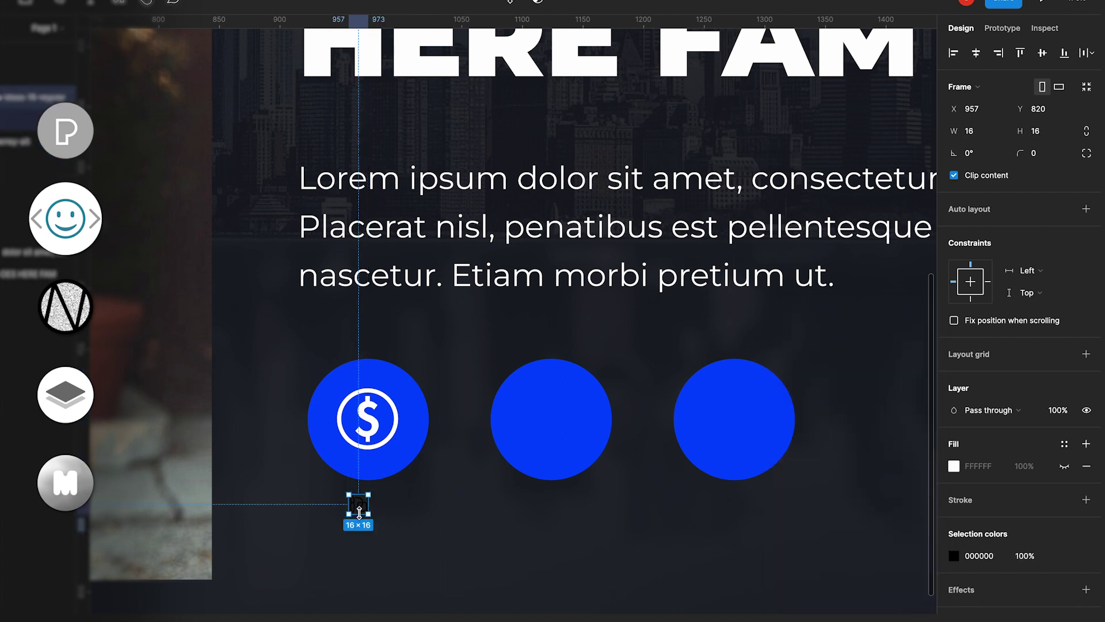
drag(358, 513, 555, 419)
click(703, 431)
key(Delete)
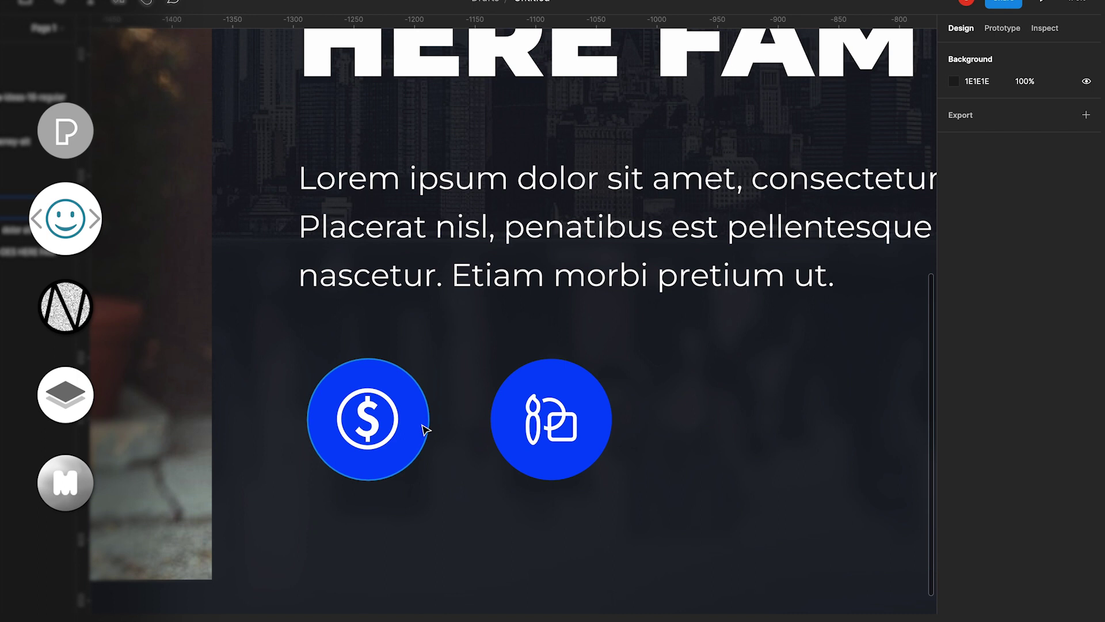
- Change the dollar icon's colour to a white gradient that fades to transparent toward its bottom
click(392, 424)
click(954, 556)
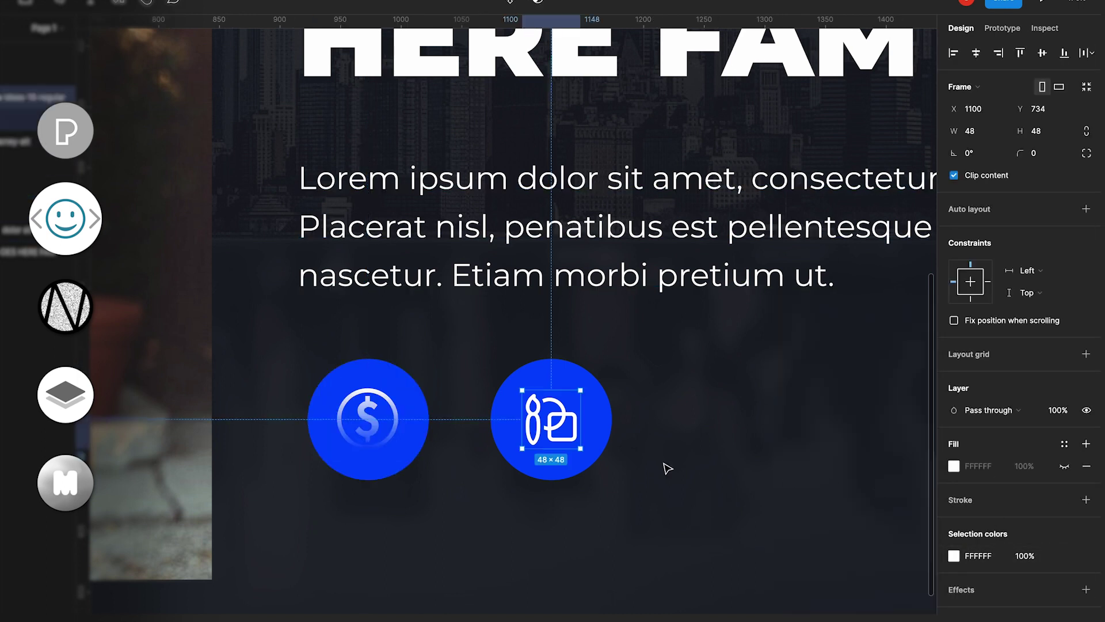
- Change the brush-and-shapes icon's colour to a white linear gradient that fades to transparent toward its bottom
click(953, 556)
click(785, 316)
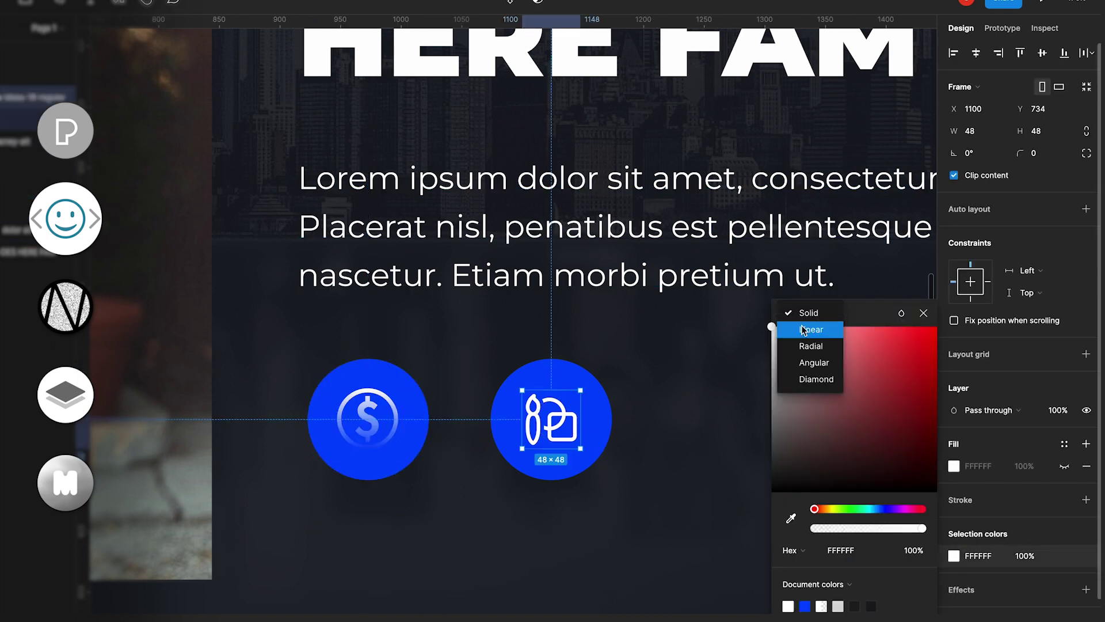
click(791, 328)
click(716, 399)
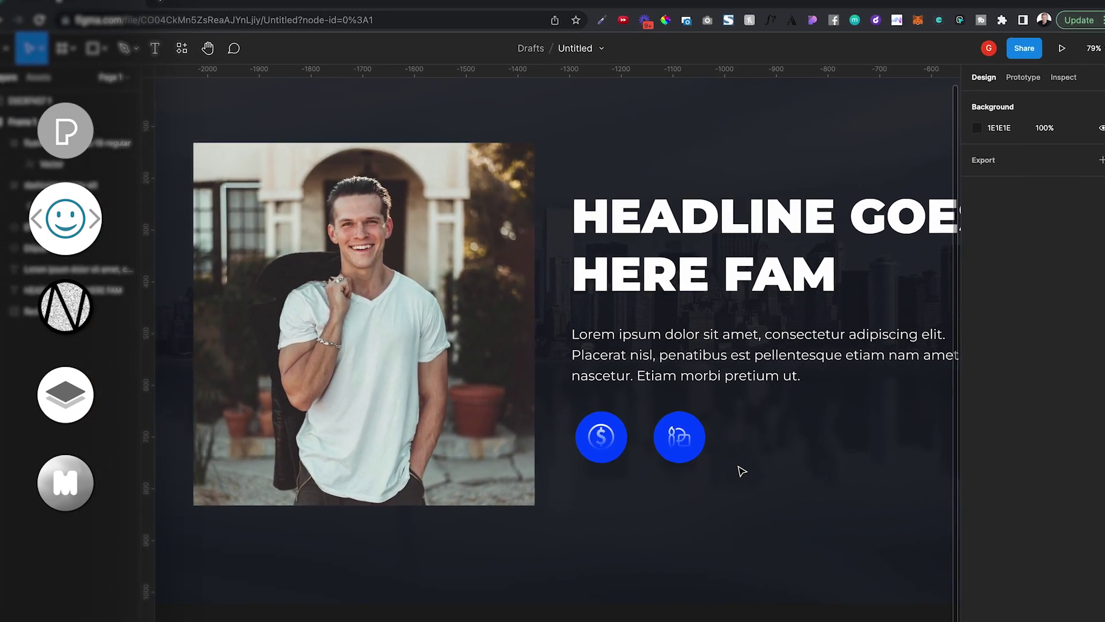
- Undo the gradient colours on the dollar icon and the brush-and-shapes icon
scroll(748, 426, down, 5)
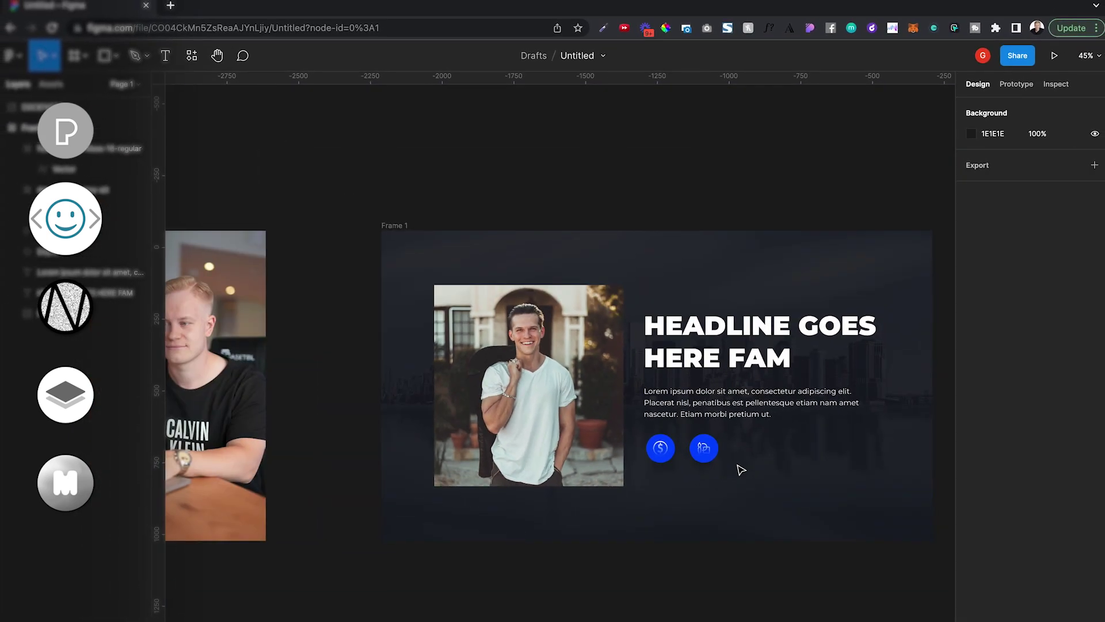
scroll(739, 466, up, 1)
key(ctrl+z)
key(ctrl+z)
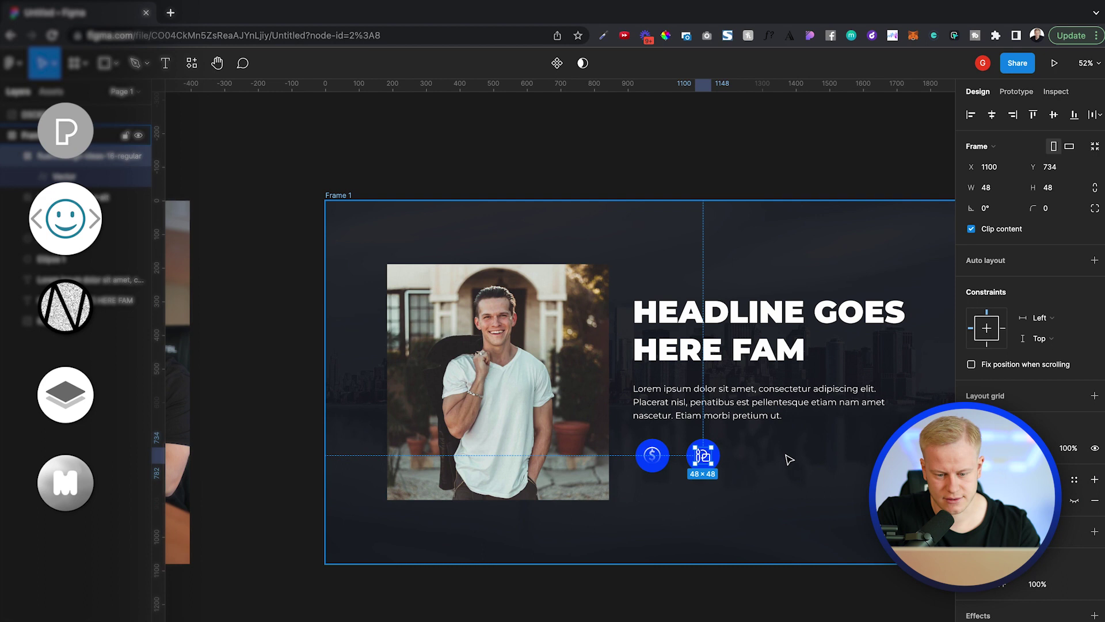
click(781, 464)
scroll(780, 464, down, 3)
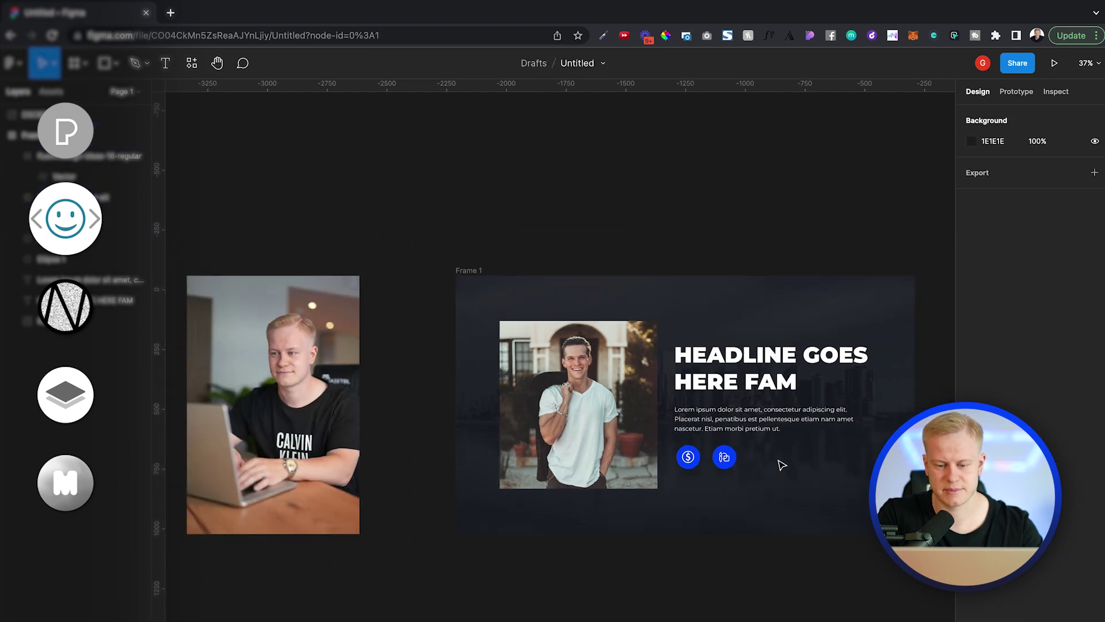
- Duplicate the first circle together with its dollar icon to the right of the second circle
scroll(781, 464, up, 5)
scroll(781, 465, down, 2)
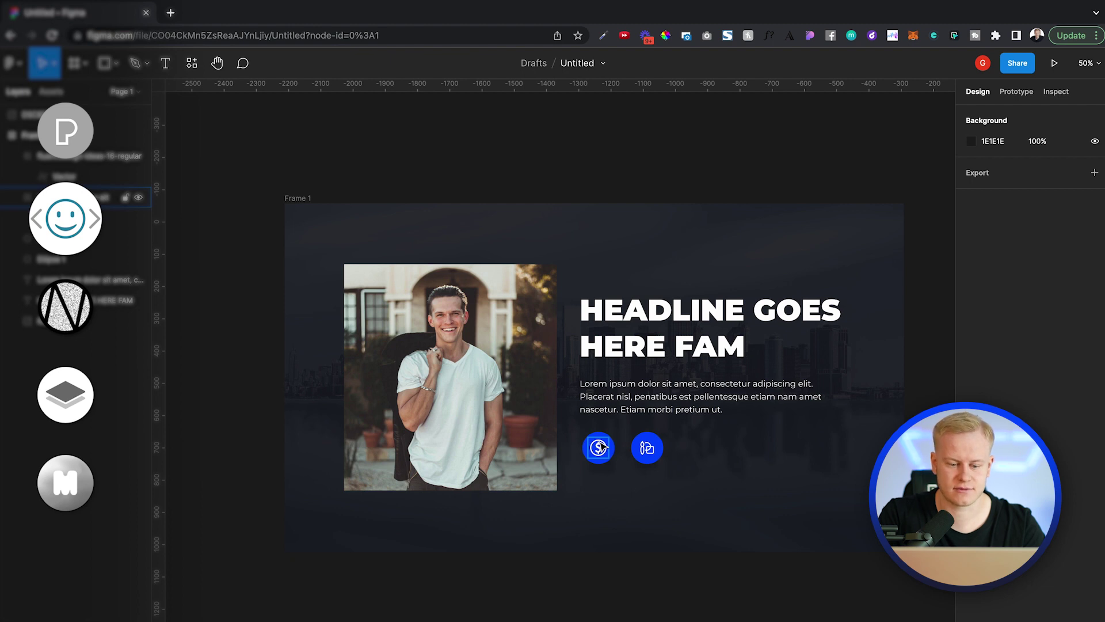
click(599, 443)
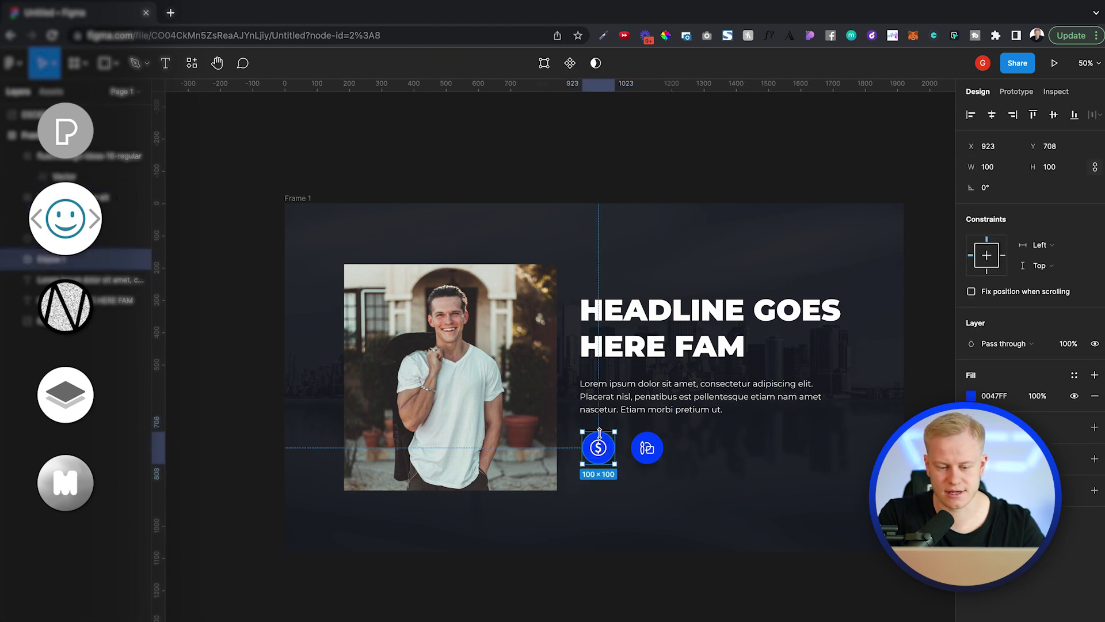
scroll(602, 432, up, 2)
drag(600, 454, 736, 454)
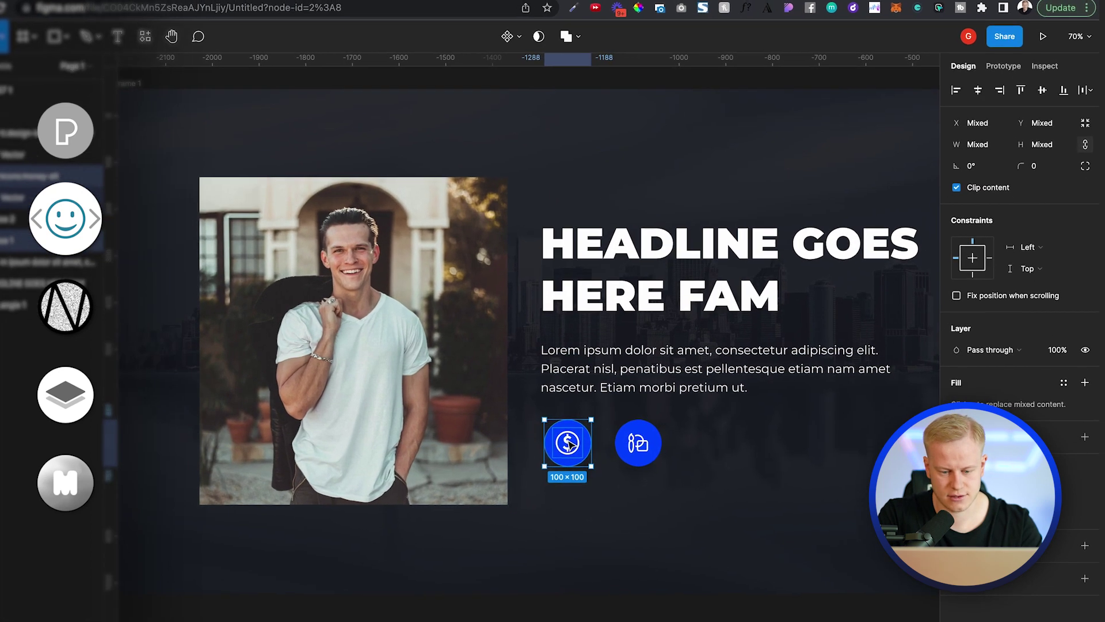
- Swap the third circle's colours, making the circle white FFFFFF and its dollar icon blue 0047FF
click(931, 476)
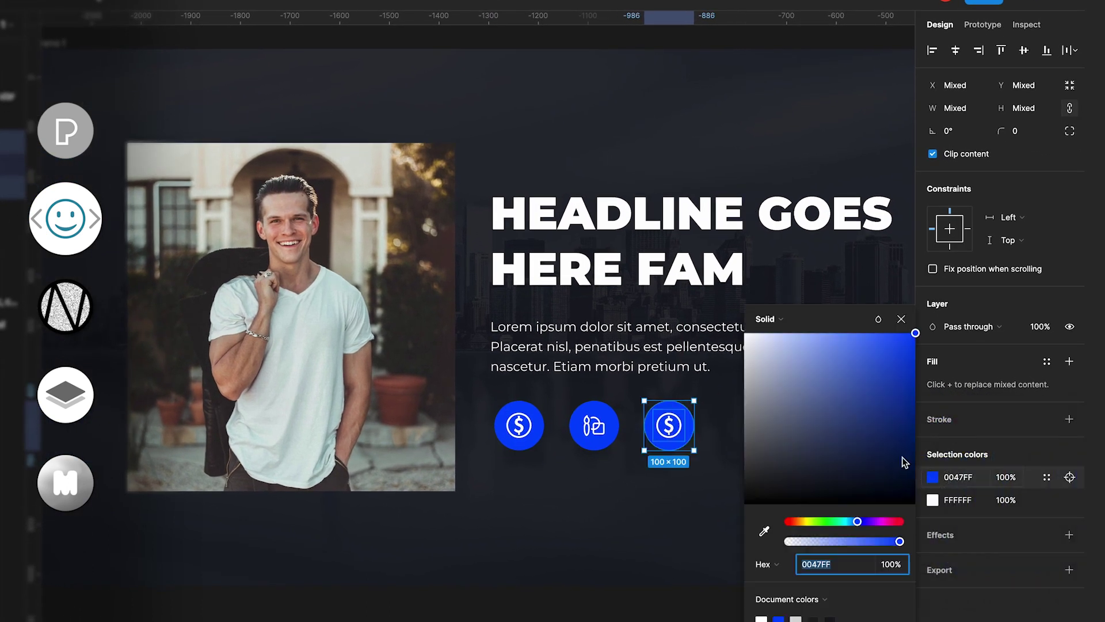
text(FFFFFF)
key(Return)
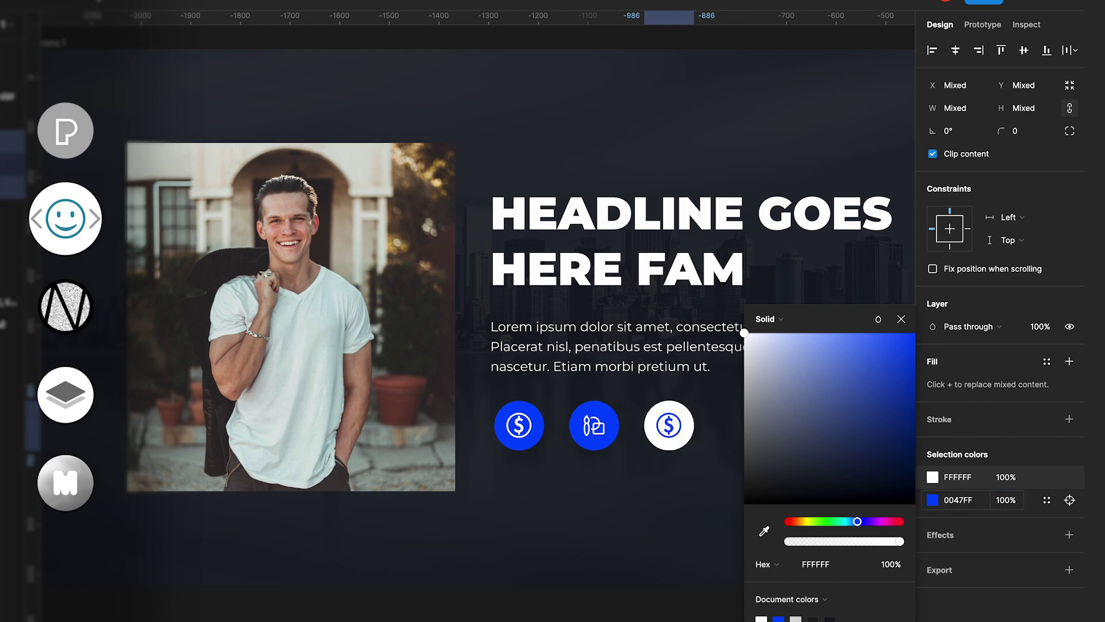
click(698, 466)
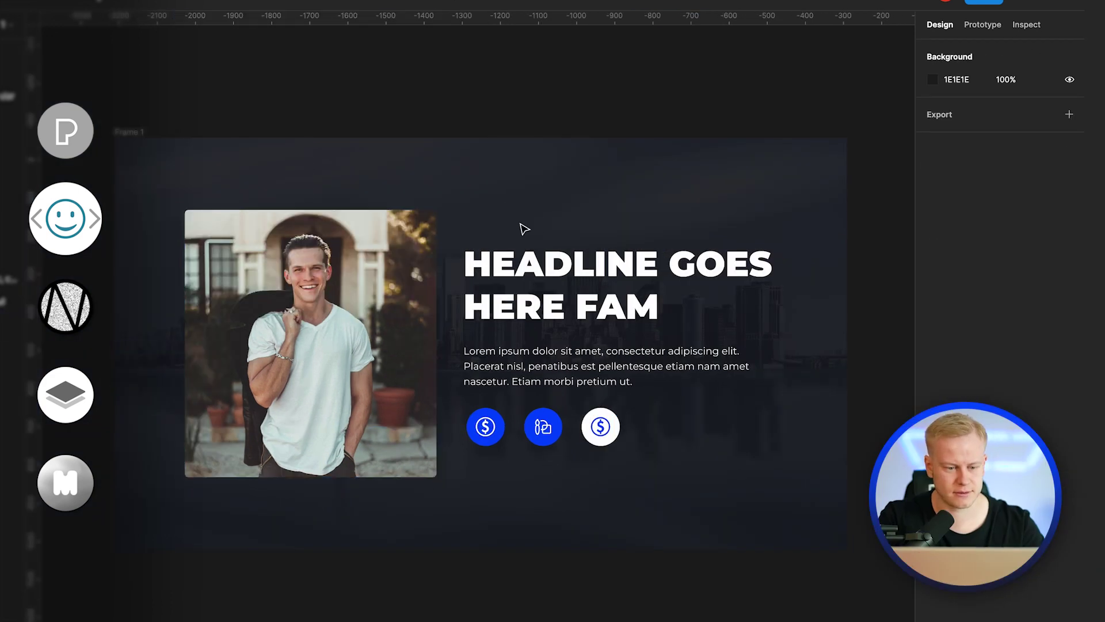
- Run the Noise plugin on the 1920 × 1080 hero frame
scroll(524, 229, down, 2)
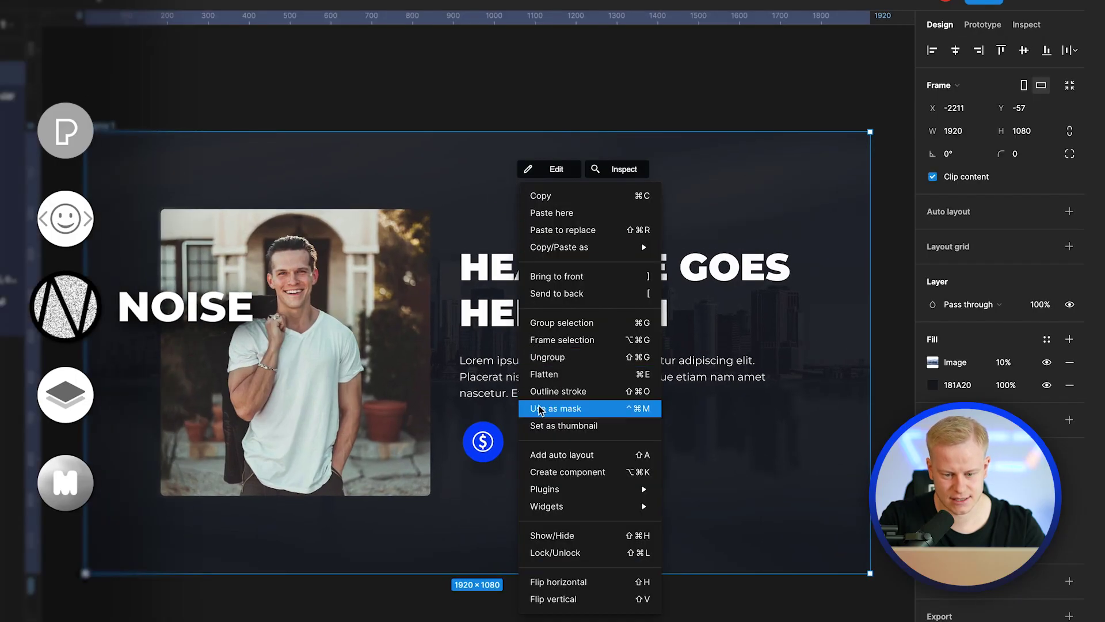
mouse_move(561, 489)
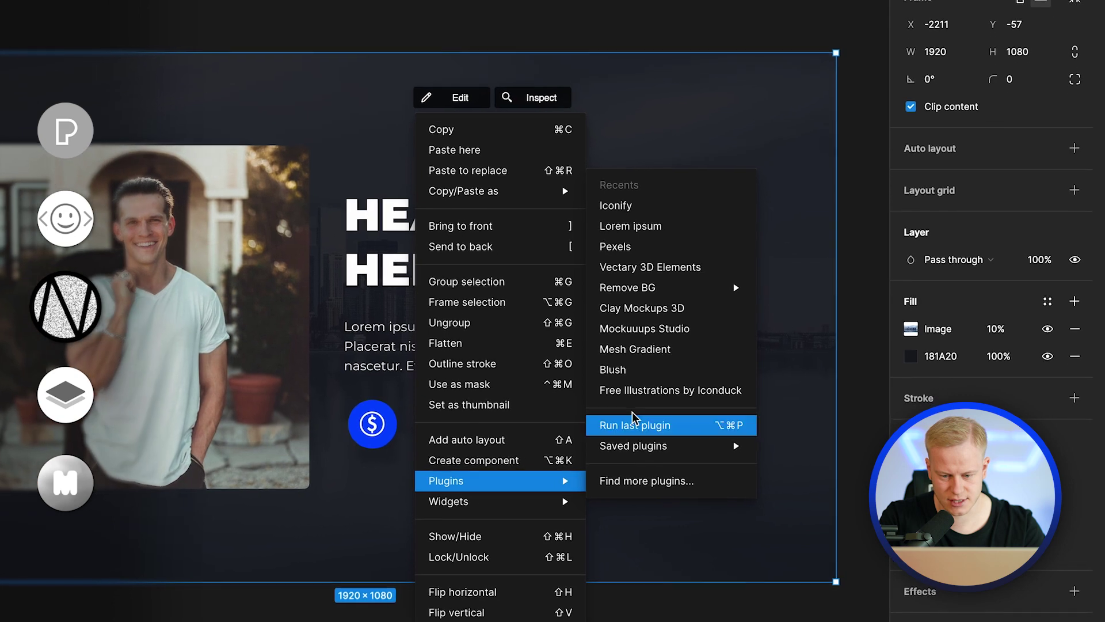
mouse_move(672, 453)
click(811, 401)
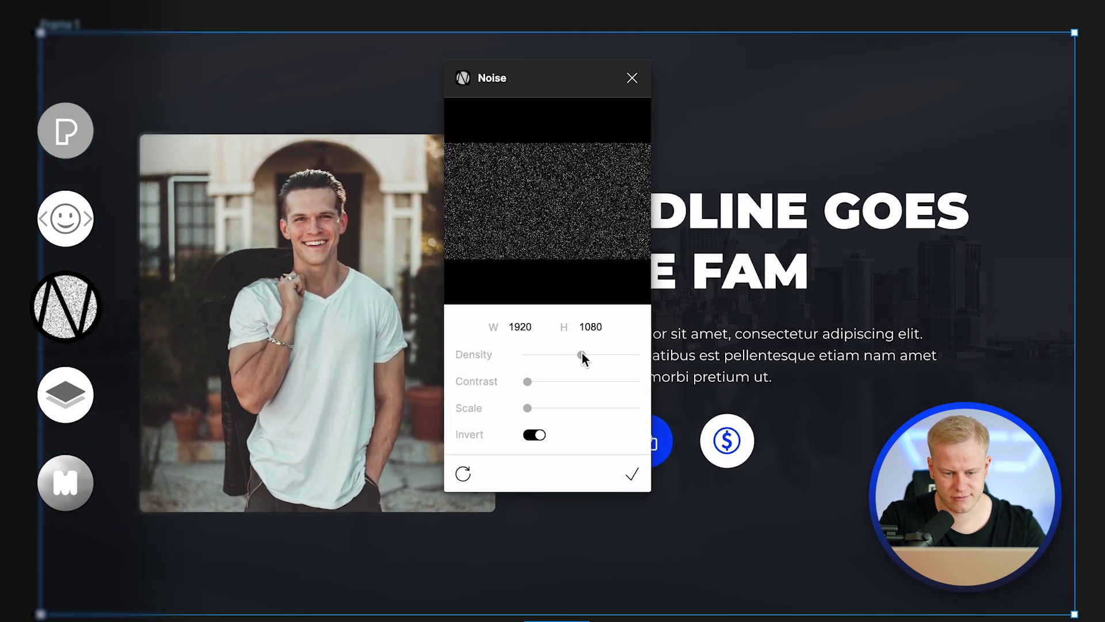
- Make the noise denser and generate it as a 1920 × 1080 layer over the hero frame
drag(580, 352, 548, 358)
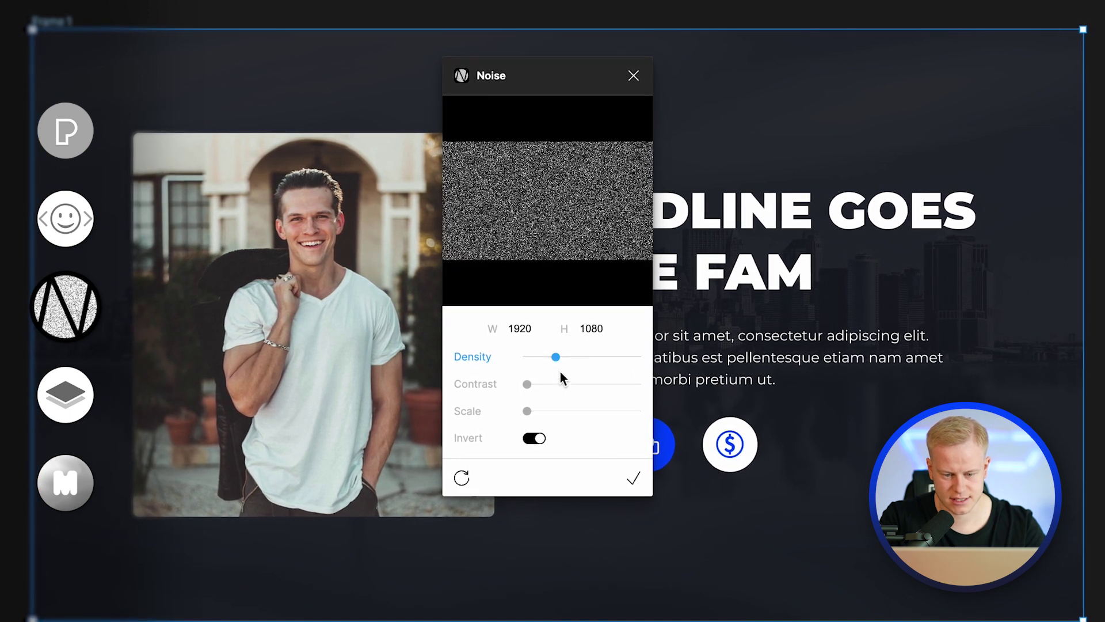
click(526, 318)
double_click(512, 324)
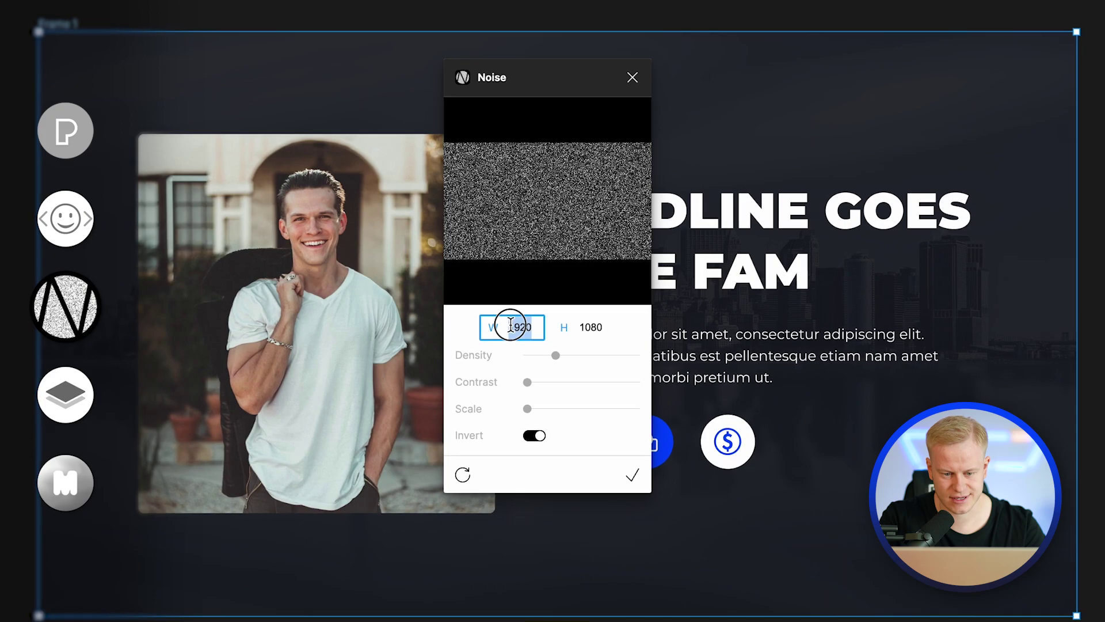
click(633, 473)
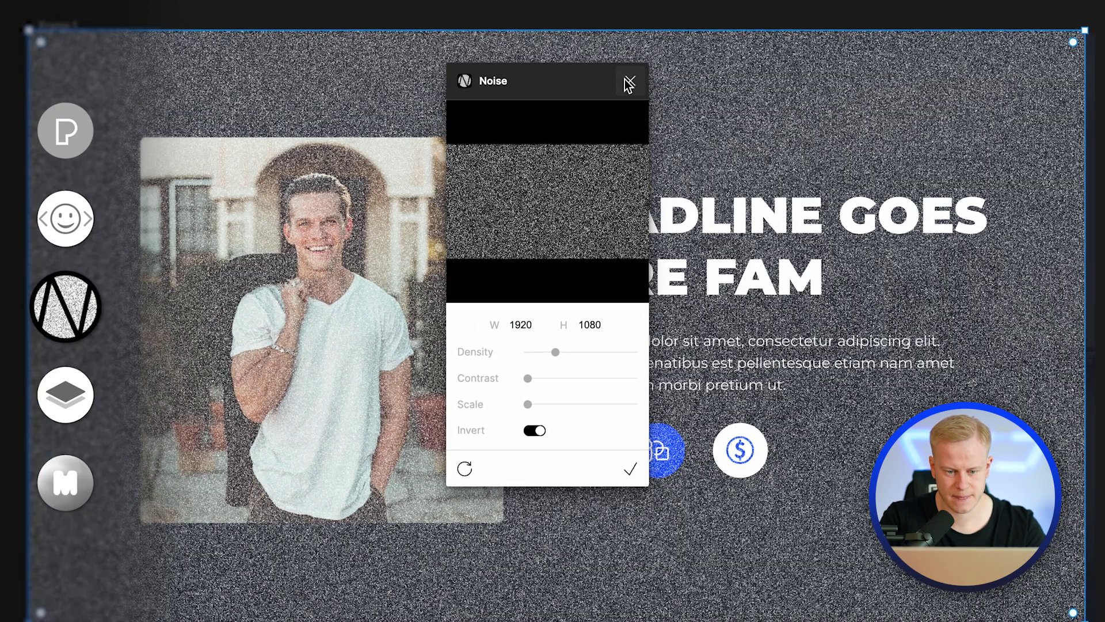
click(630, 80)
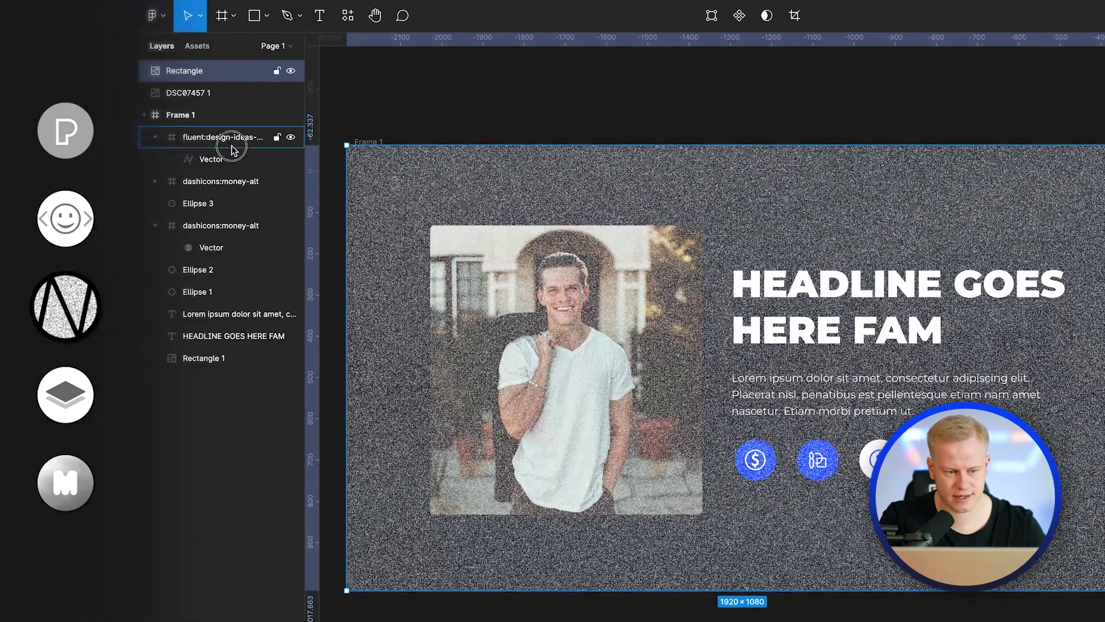
- Move the noise rectangle to the bottom of the layer stack inside Frame 1, beneath the photo and text
drag(231, 149, 231, 207)
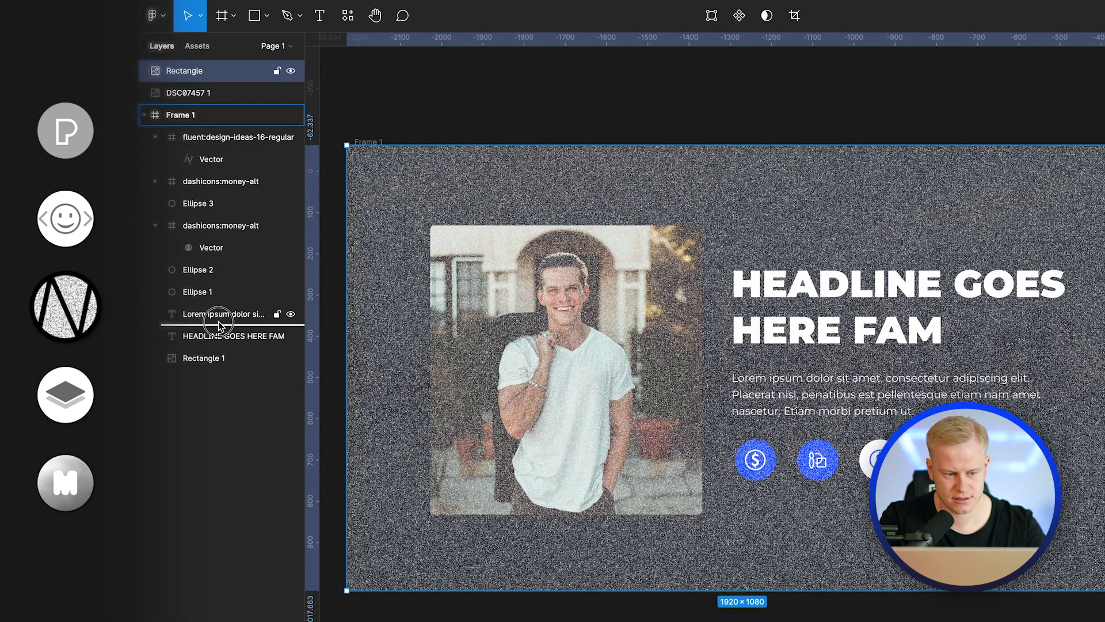
click(212, 359)
drag(209, 375, 215, 332)
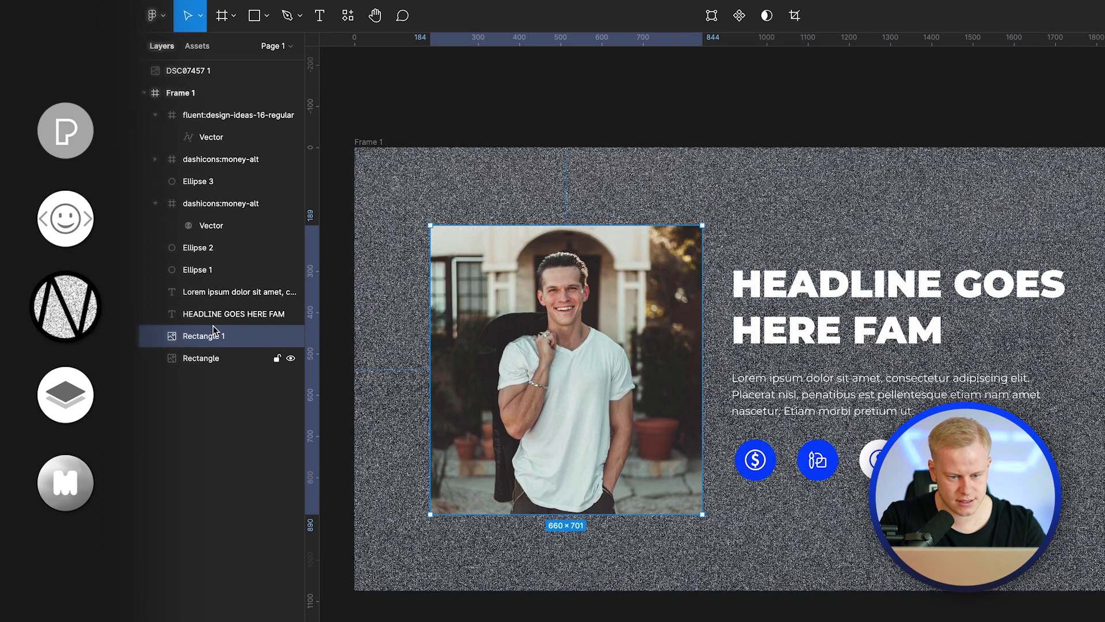
- Align the noise rectangle with the hero frame at X 0, Y 0 so it covers the whole background
click(1020, 203)
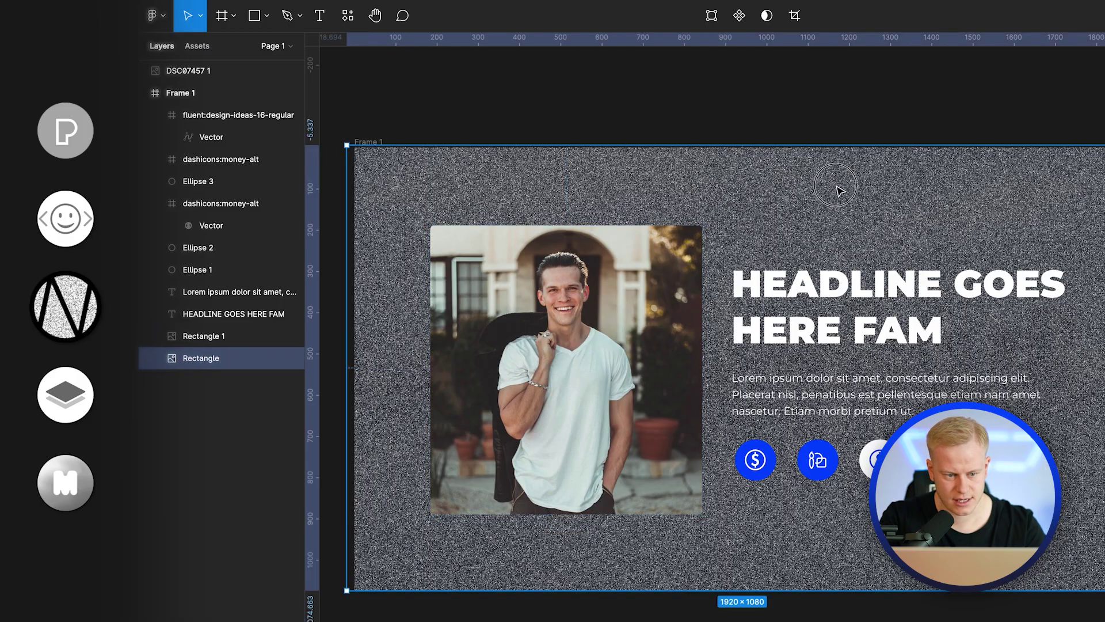
drag(836, 190, 847, 188)
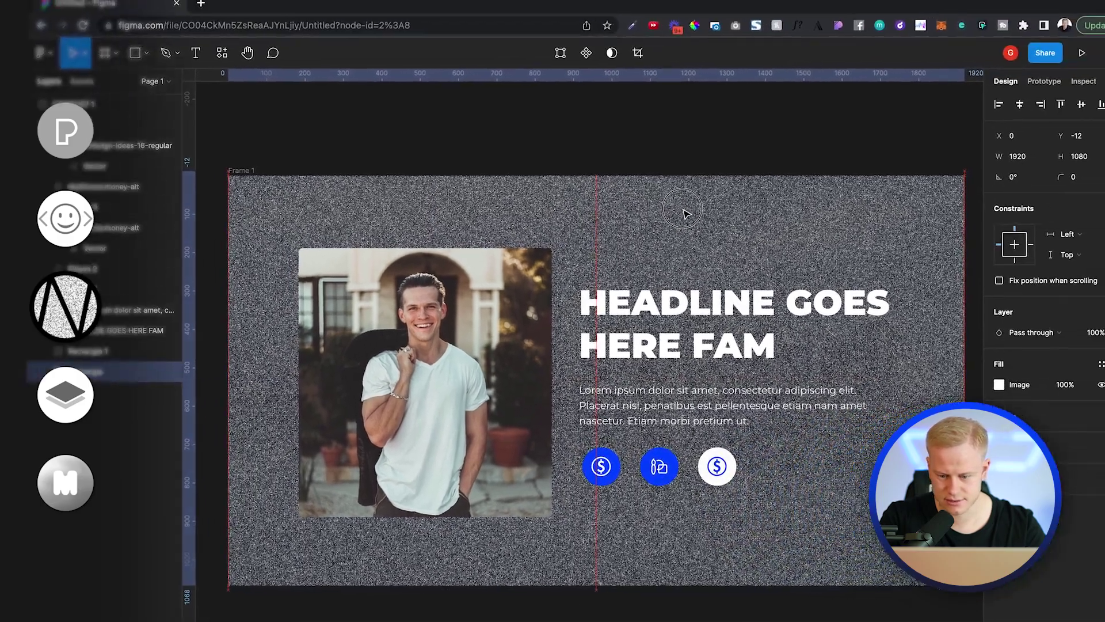
drag(685, 213, 686, 213)
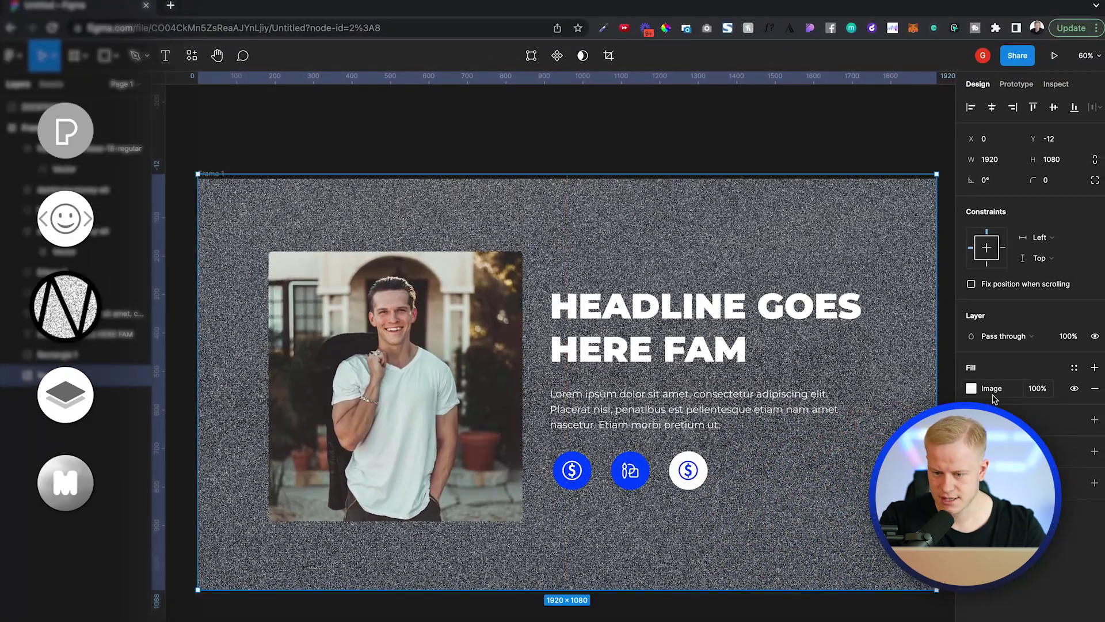
click(242, 162)
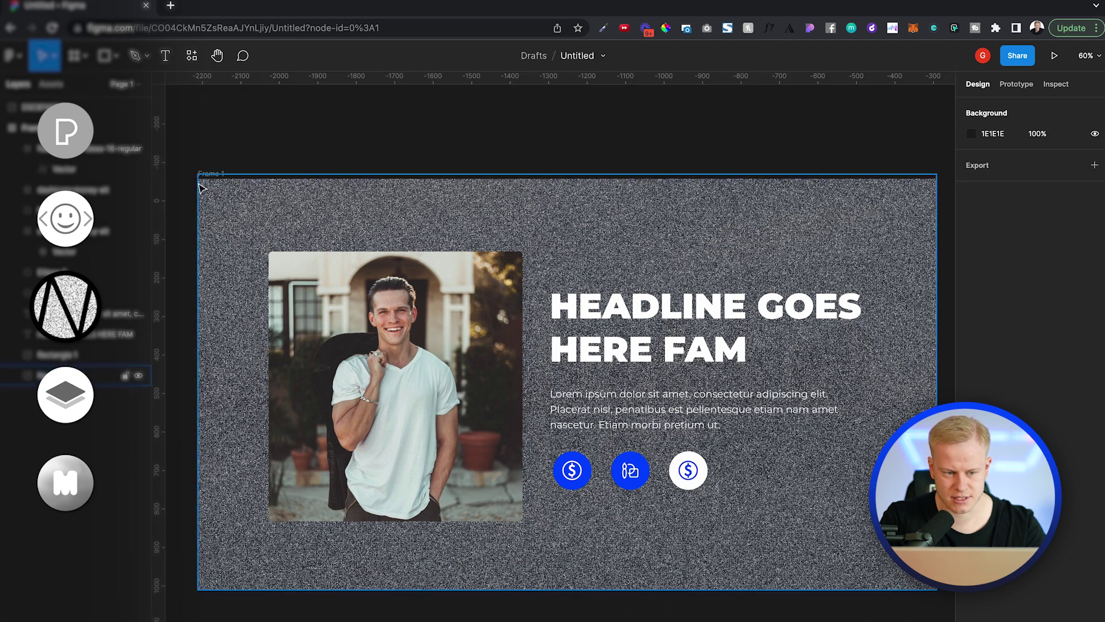
click(205, 173)
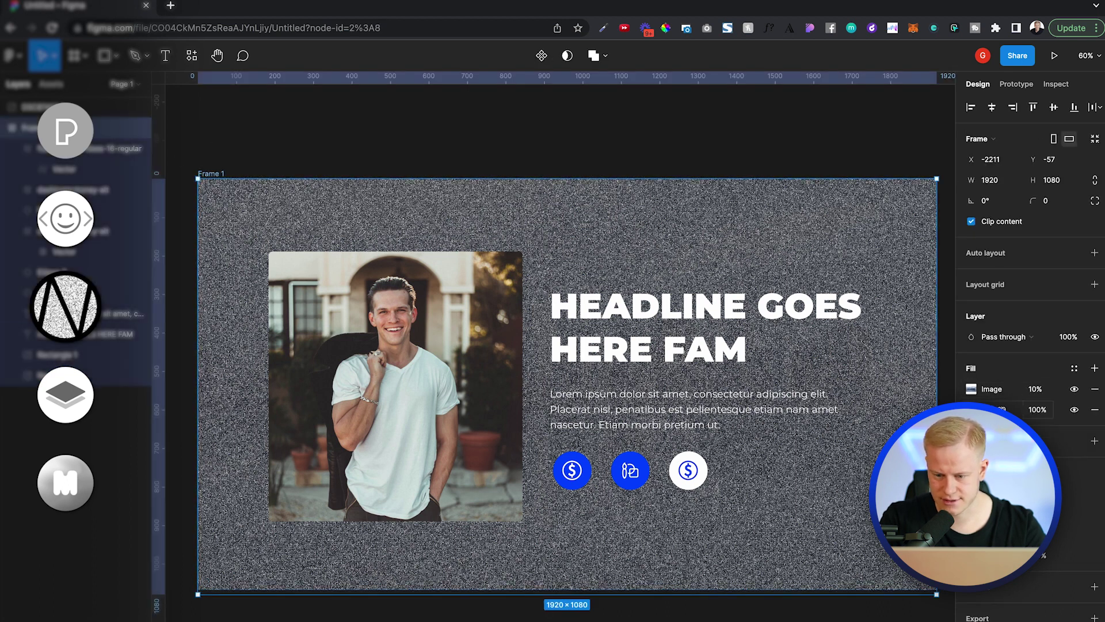
click(298, 375)
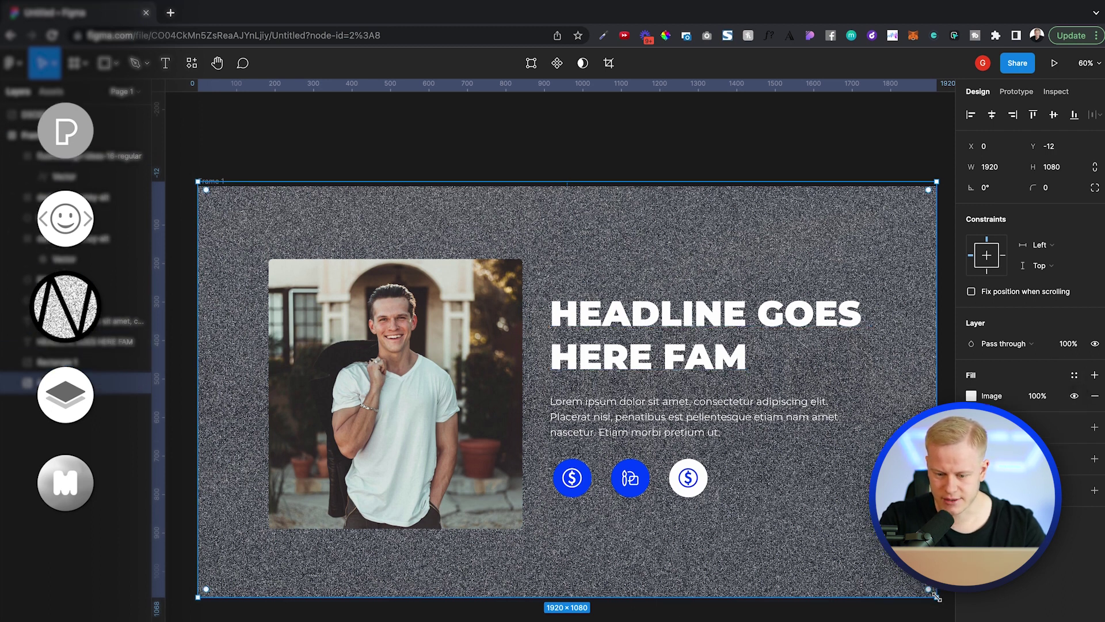
drag(936, 597, 915, 603)
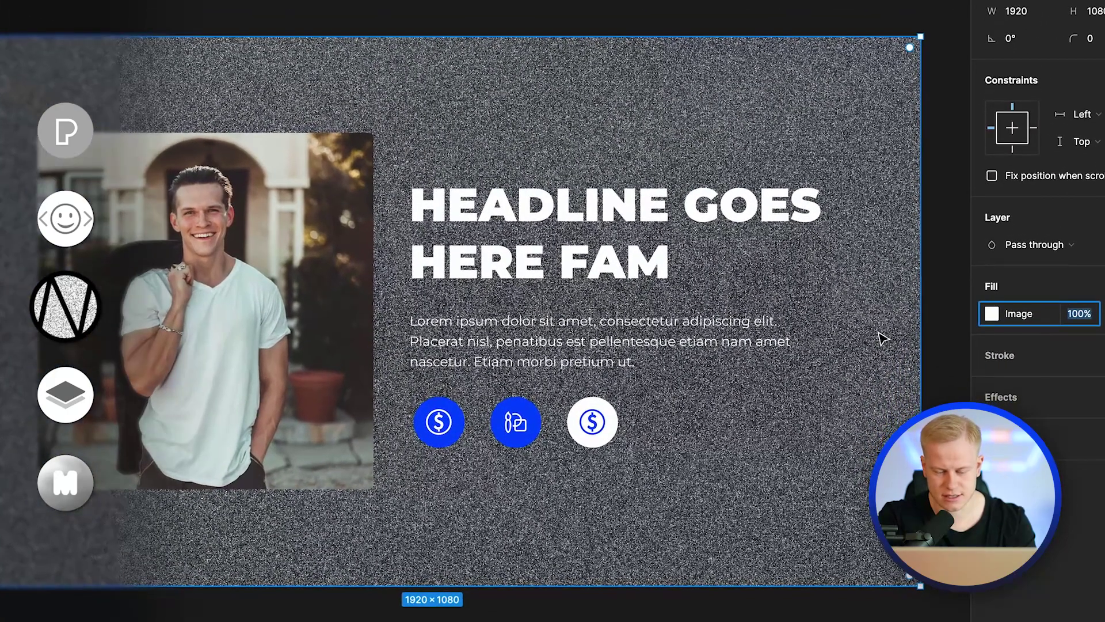
- Set the noise rectangle's image fill opacity to 10%
text(10)
key(Return)
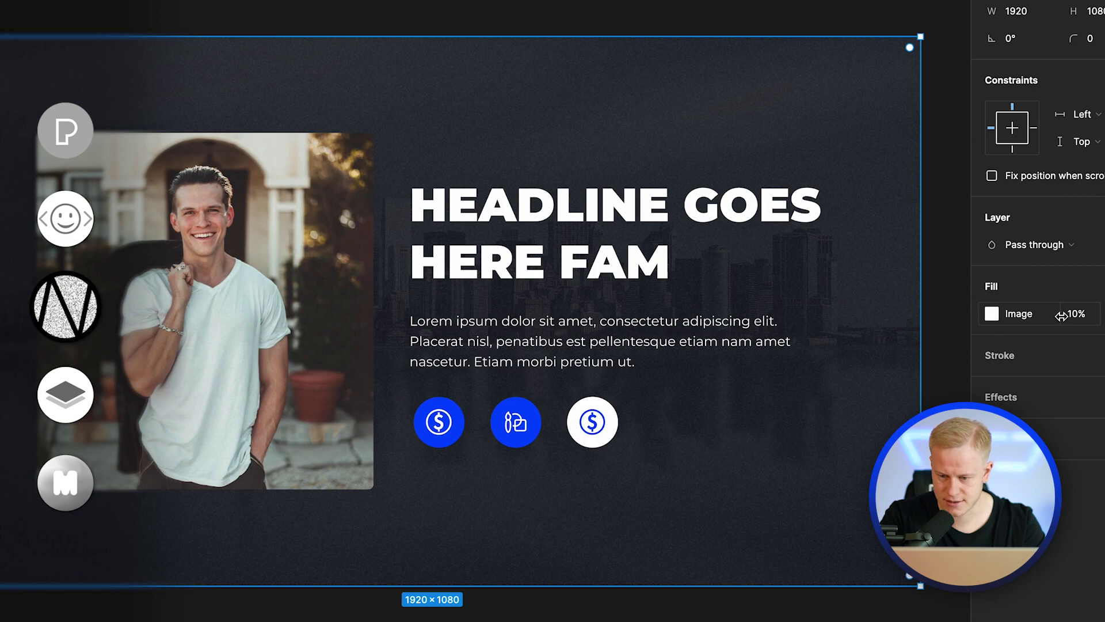
mouse_move(1061, 316)
mouse_down()
mouse_move(1098, 316)
mouse_move(1060, 316)
mouse_up()
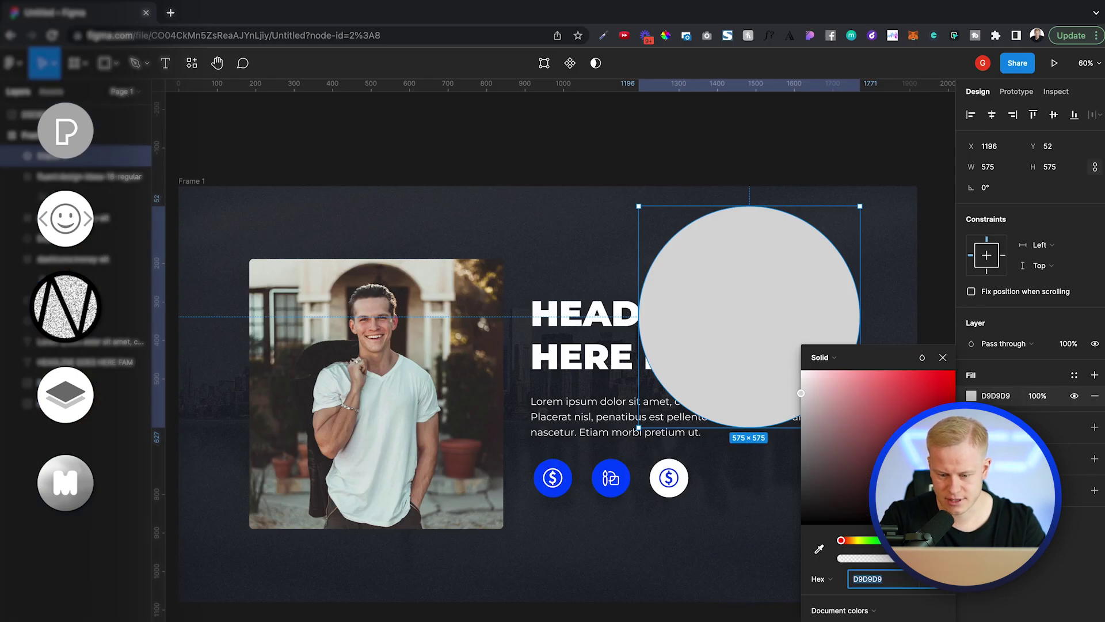
- Turn the 575 × 575 circle into a 0047FF glow with layer blur 300, enlarged behind the photo in the frame's upper-left corner
text(0047FF)
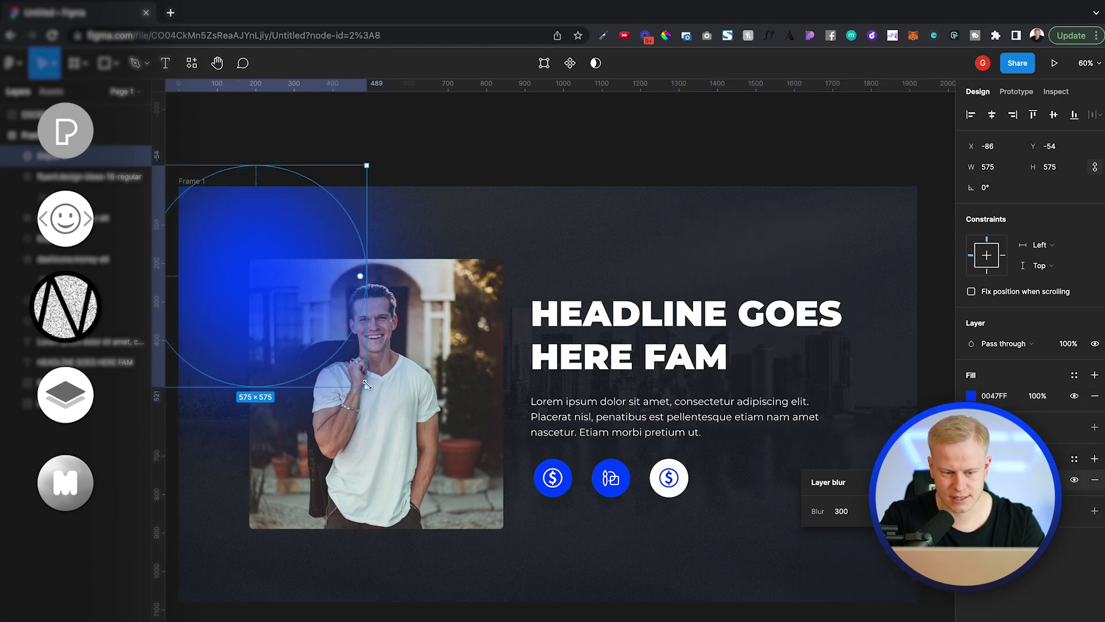
drag(365, 389, 420, 440)
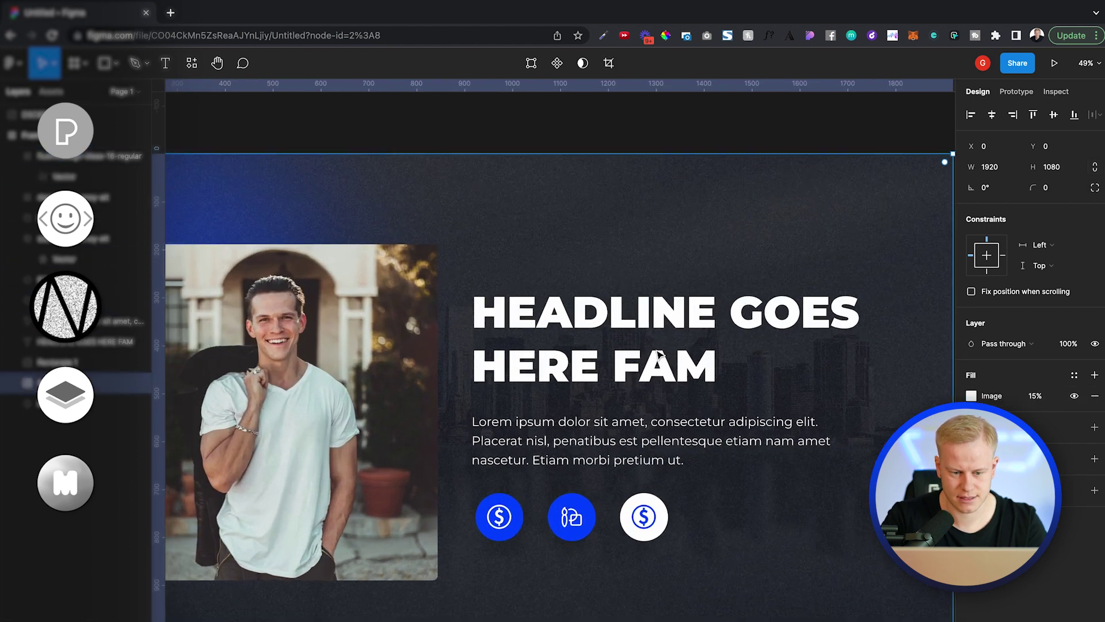
scroll(651, 361, left, 3)
scroll(666, 346, down, 2)
scroll(668, 349, down, 3)
scroll(656, 259, right, 1)
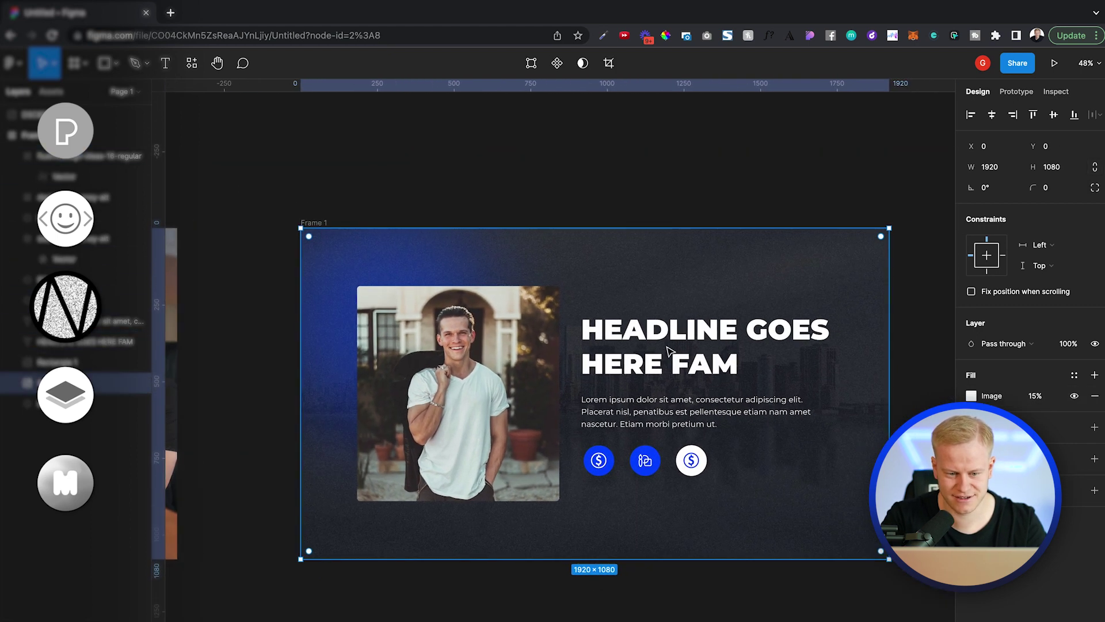
click(650, 197)
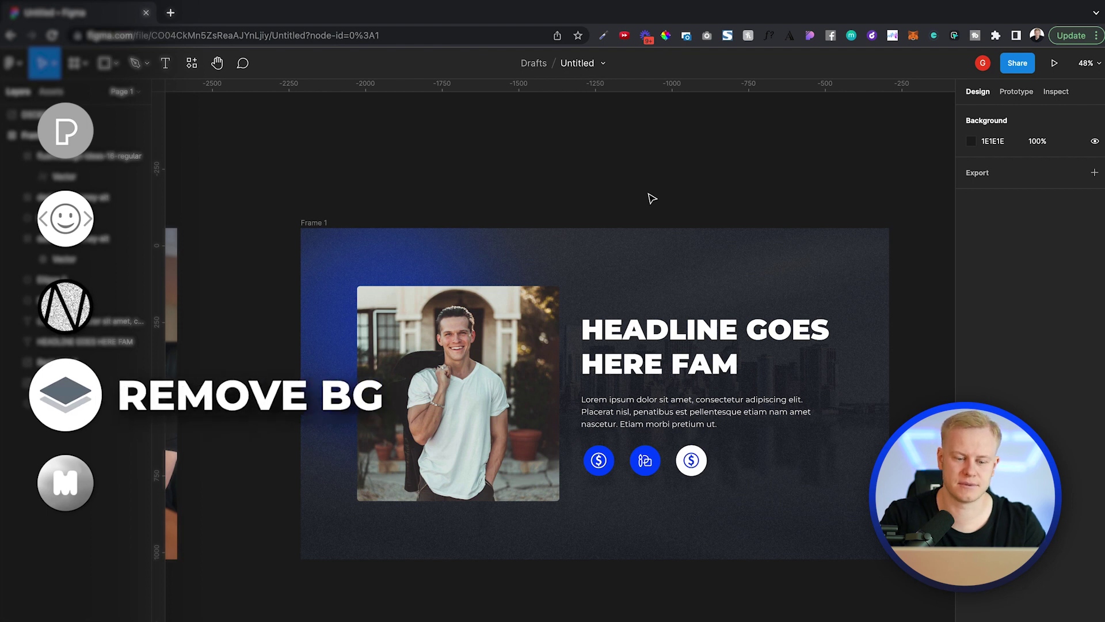
- Delete the hero photo and move the portrait of the man with the laptop into its place in the frame
click(463, 375)
key(Delete)
scroll(459, 370, down, 3)
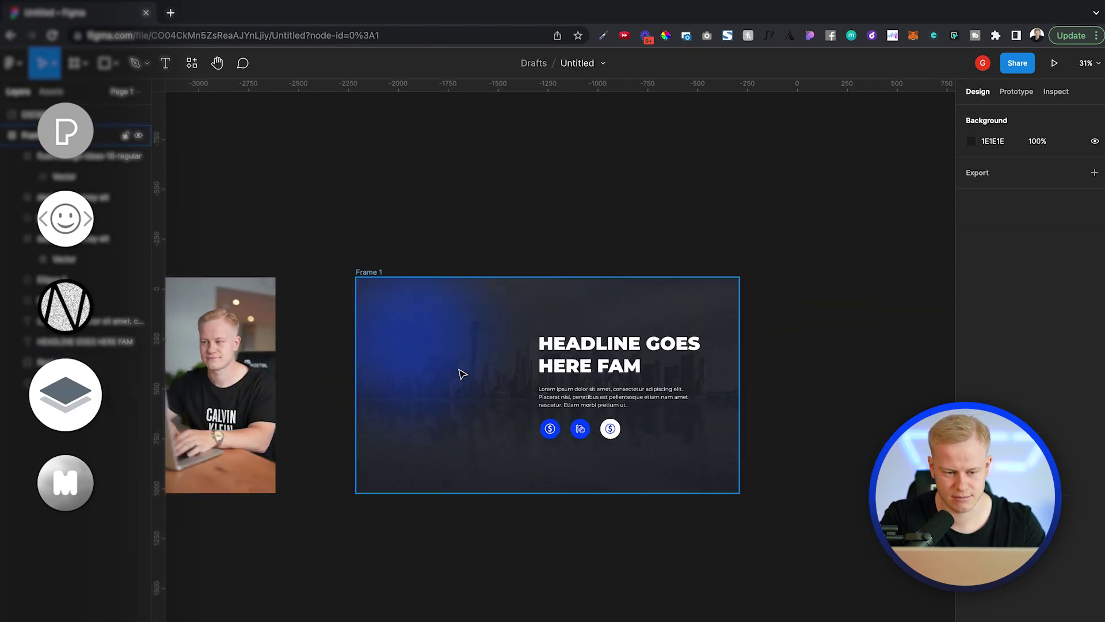
scroll(346, 373, left, 3)
drag(322, 374, 600, 371)
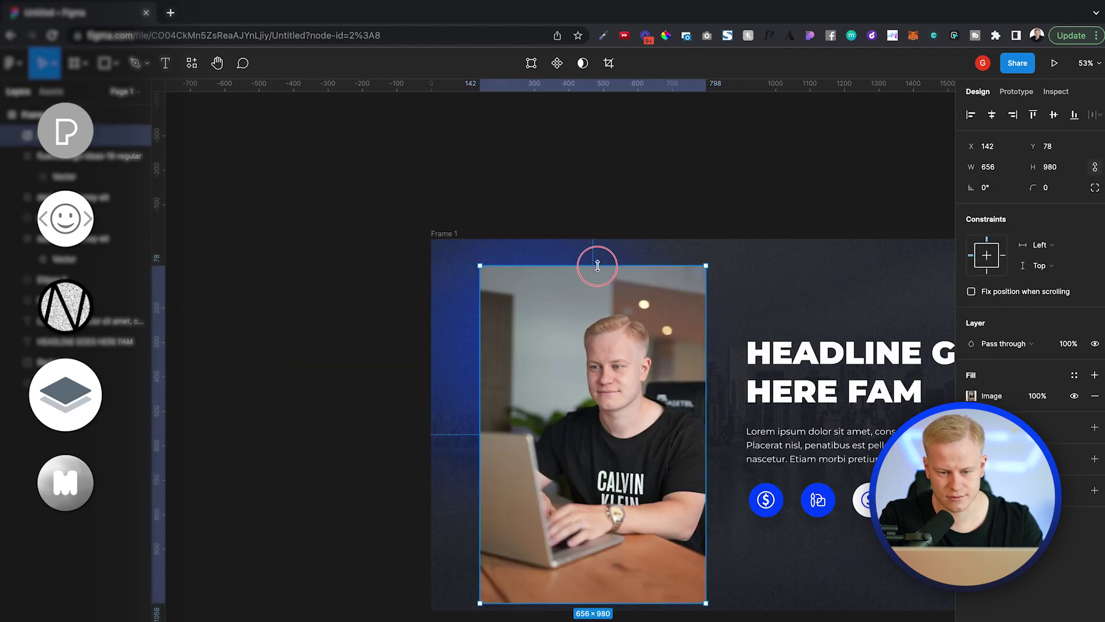
- Crop the portrait to 656 × 867 from its upper and lower edges and shift it slightly up and right in the frame
drag(598, 266, 596, 288)
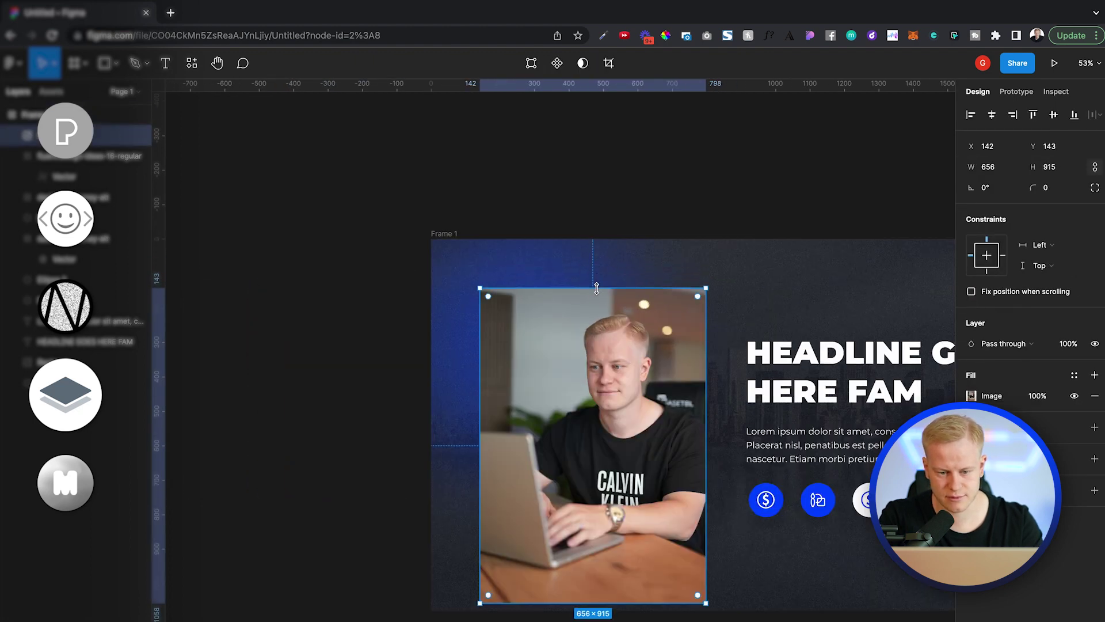
drag(603, 603, 604, 587)
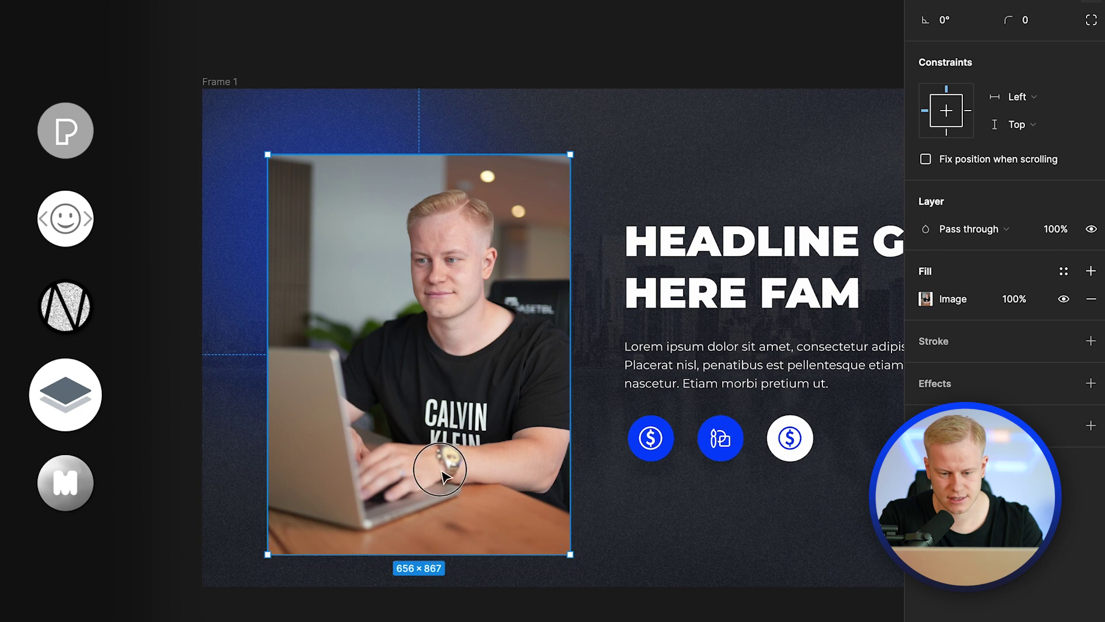
drag(451, 461, 461, 451)
- Remove the portrait's background with the Remove BG plugin
right_click(459, 453)
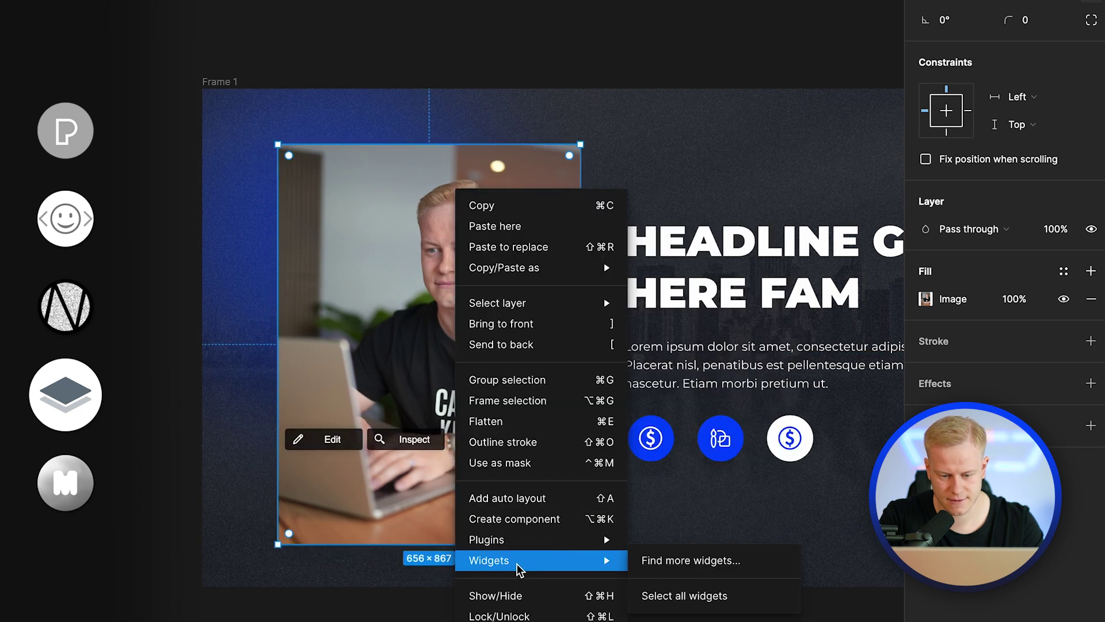
mouse_move(518, 539)
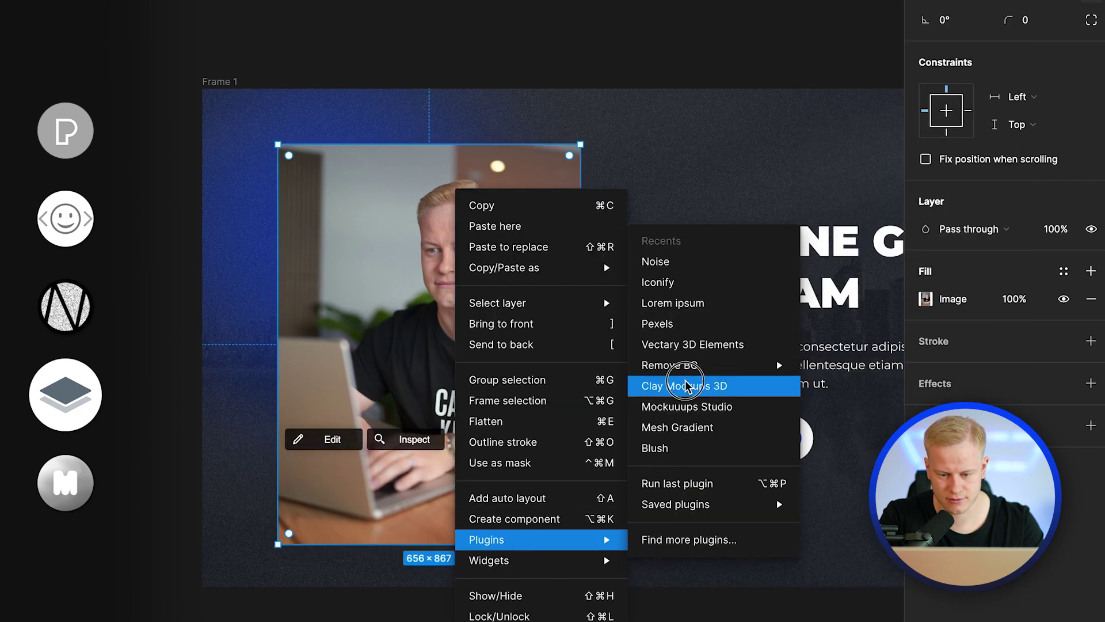
click(688, 366)
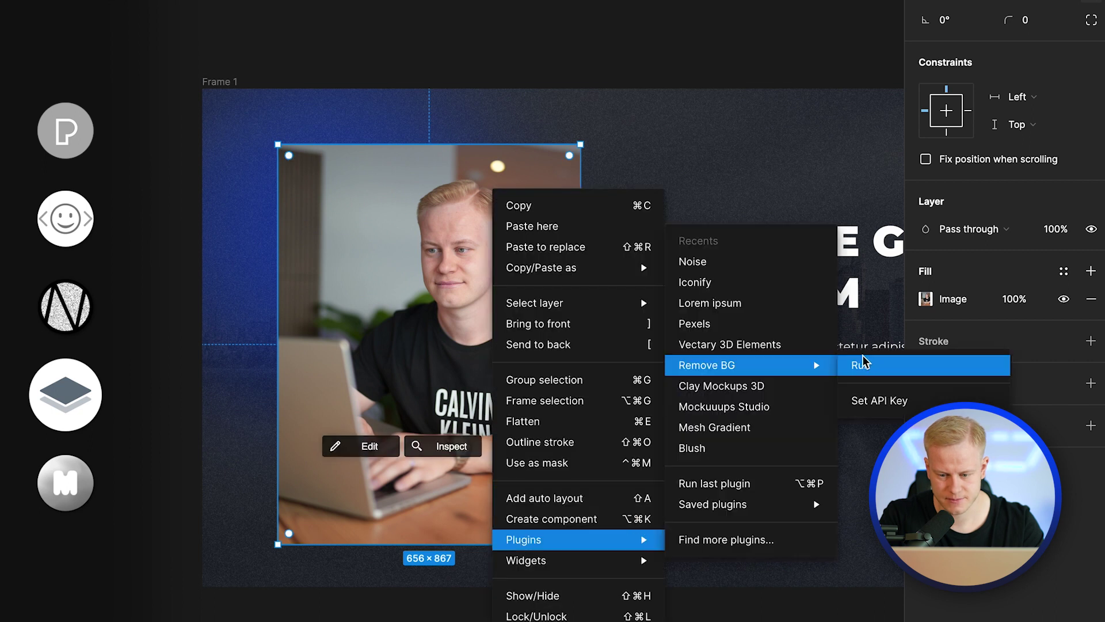
click(860, 364)
scroll(443, 269, right, 10)
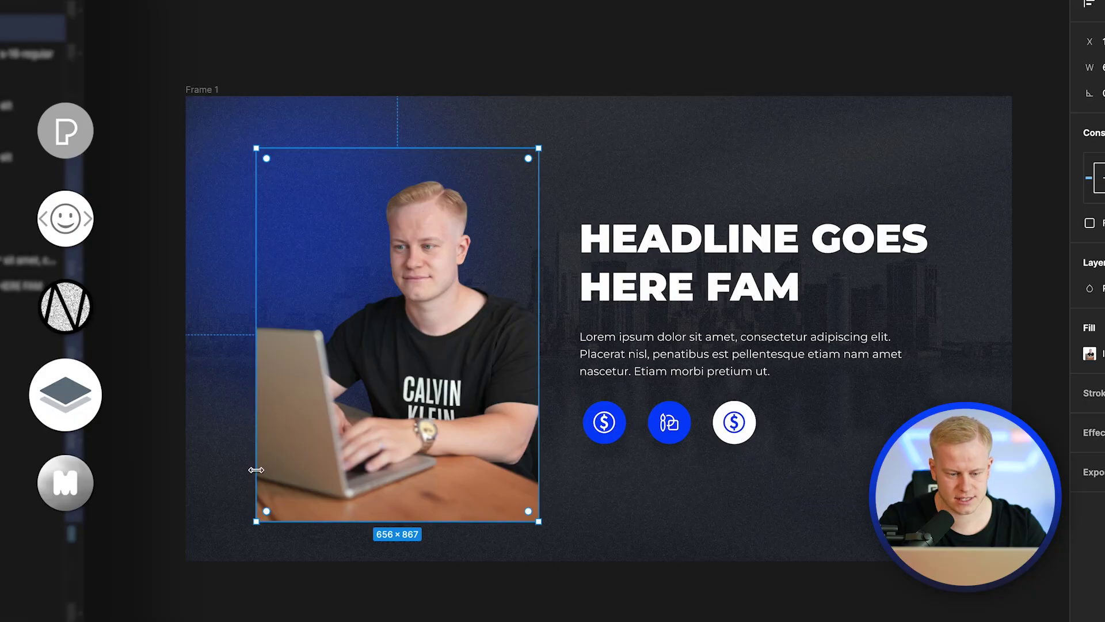
- Try the cut-out portrait larger against the frame's left edge, first at 915 × 1209 and then at 831 × 1098
drag(346, 451, 282, 475)
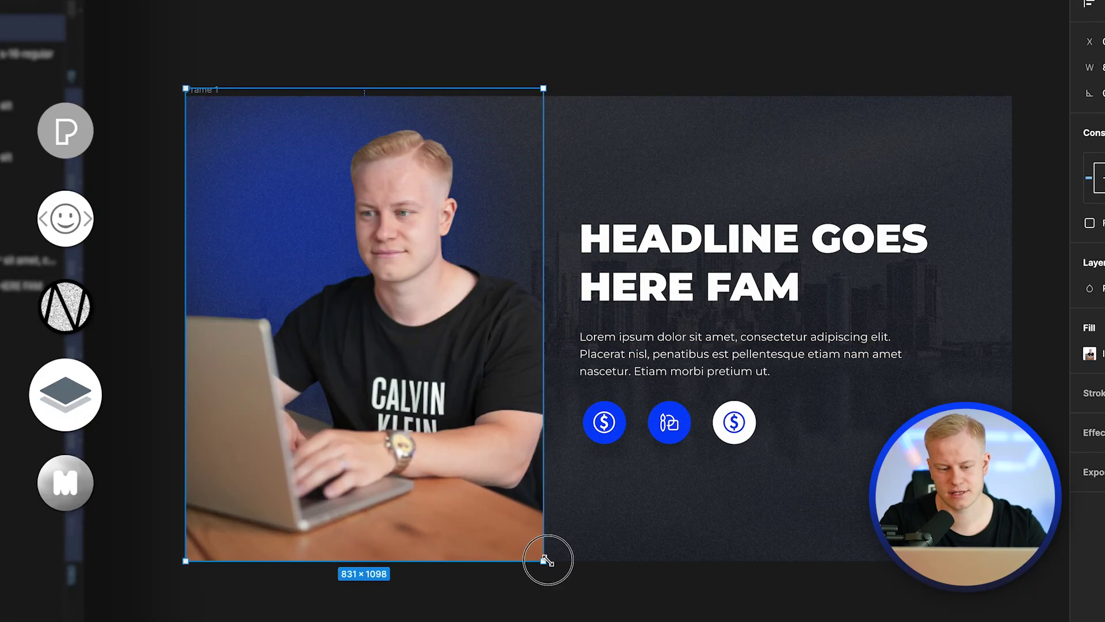
drag(547, 560, 581, 573)
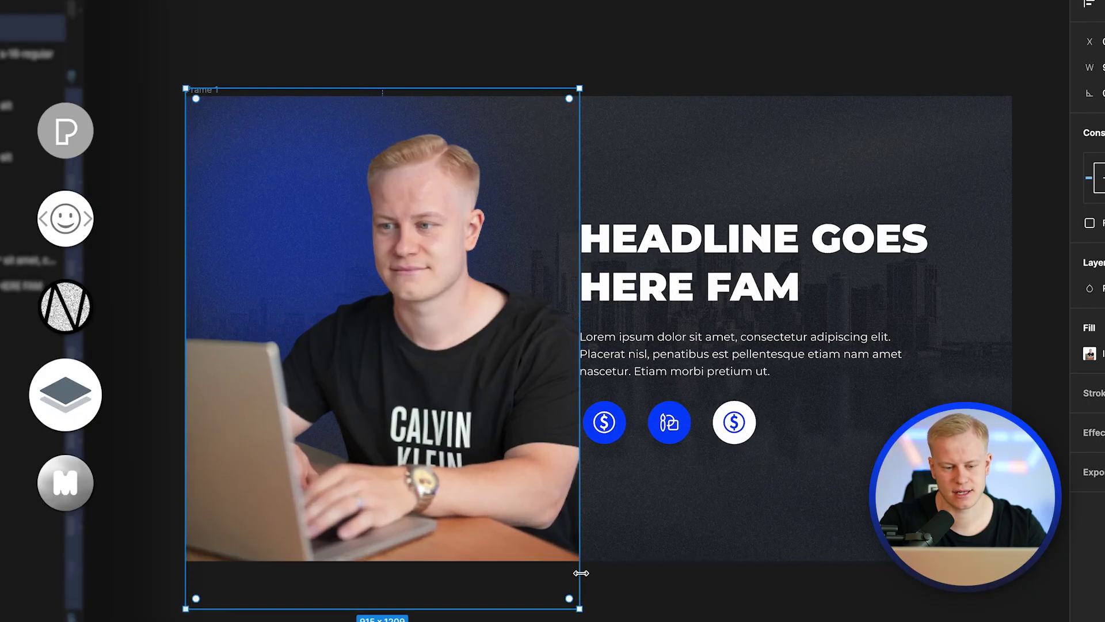
click(701, 548)
click(684, 578)
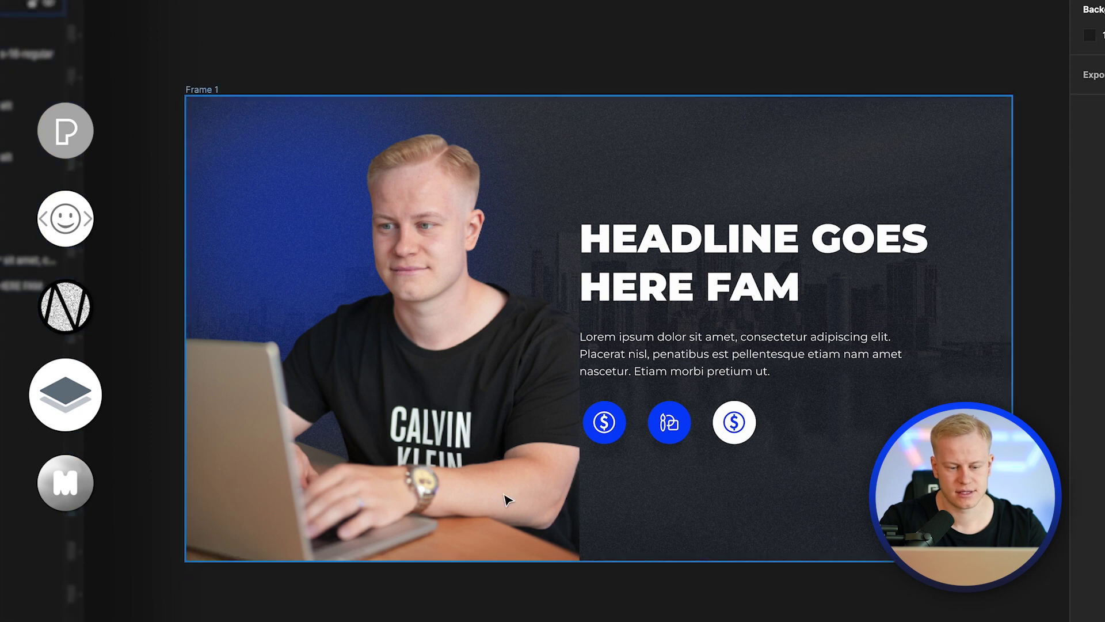
click(498, 479)
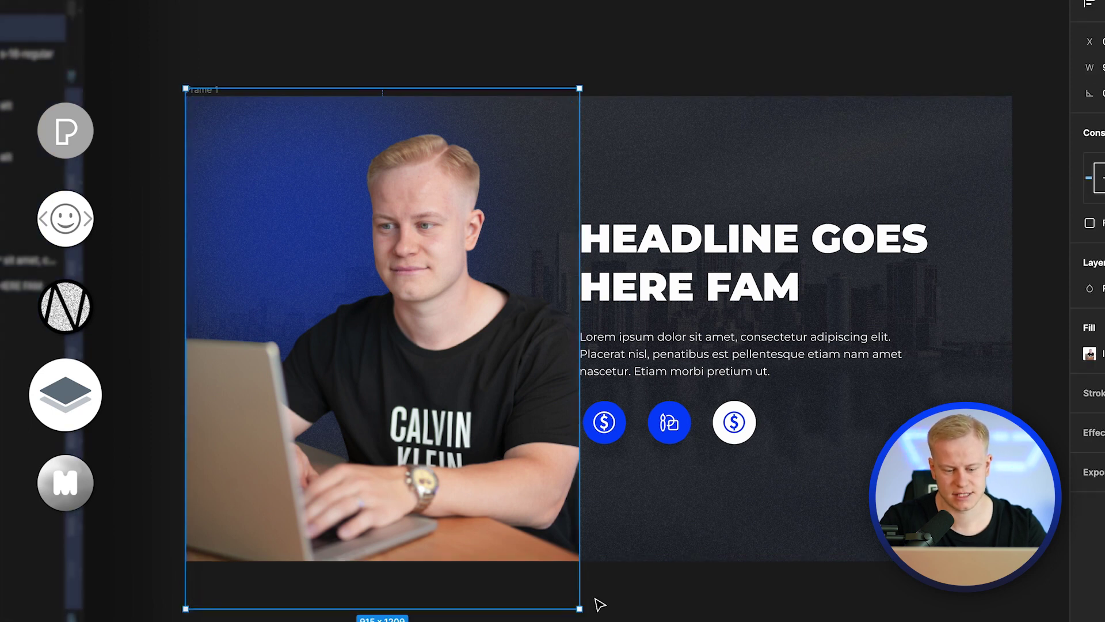
drag(575, 604, 542, 564)
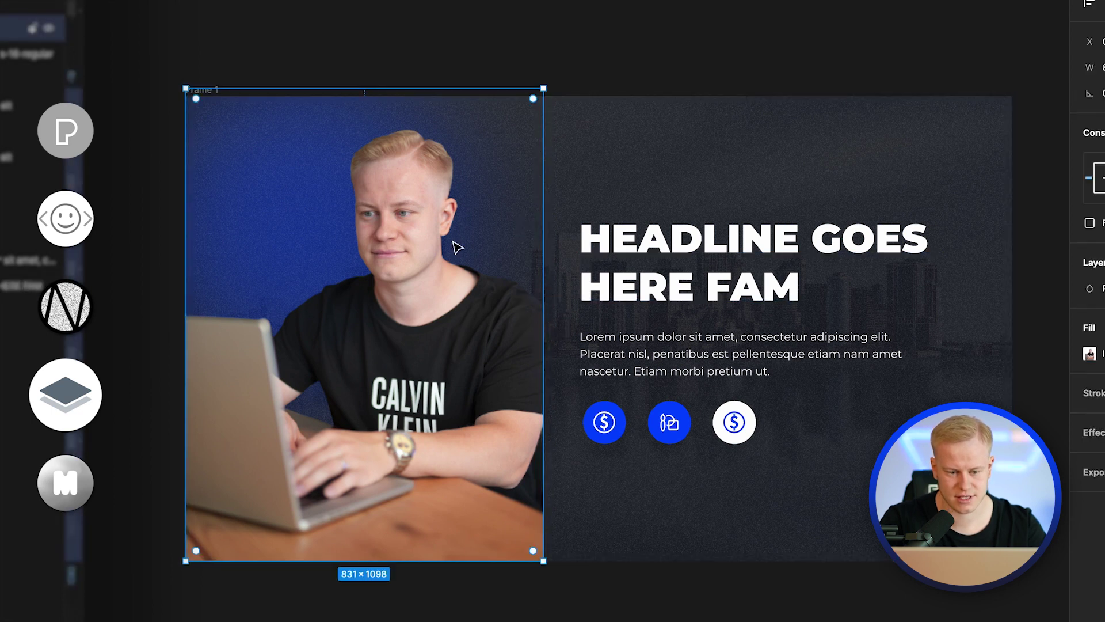
- Scale the cut-out portrait to 601 × 795 and move it up to X 184, Y 96
drag(435, 85, 444, 222)
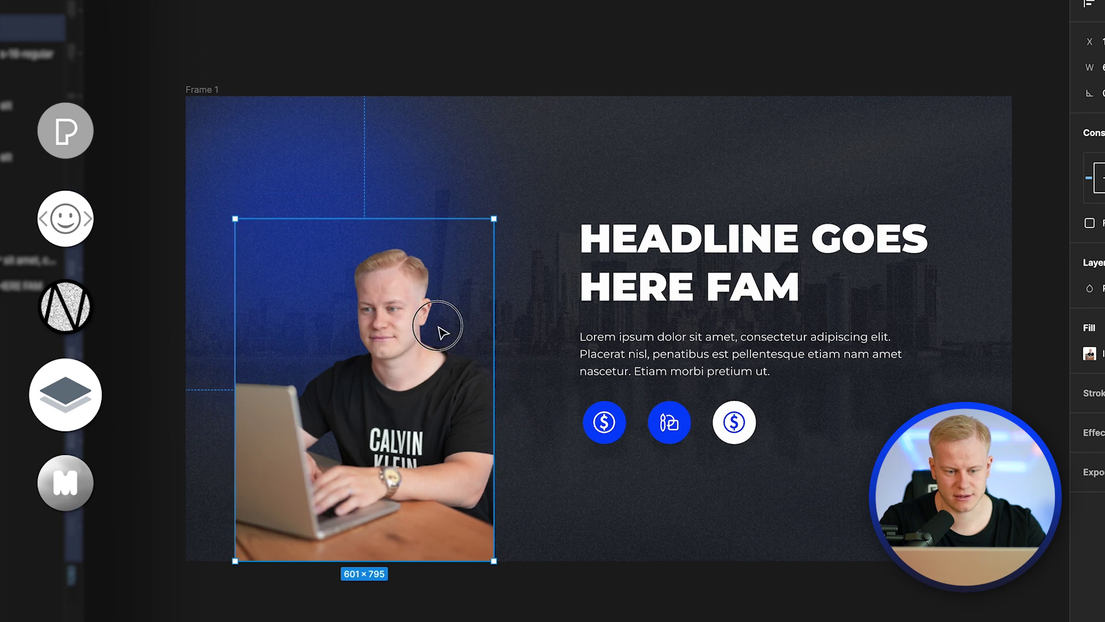
drag(437, 326, 468, 253)
- Set the cut-out portrait's corner radius to 20
click(1093, 112)
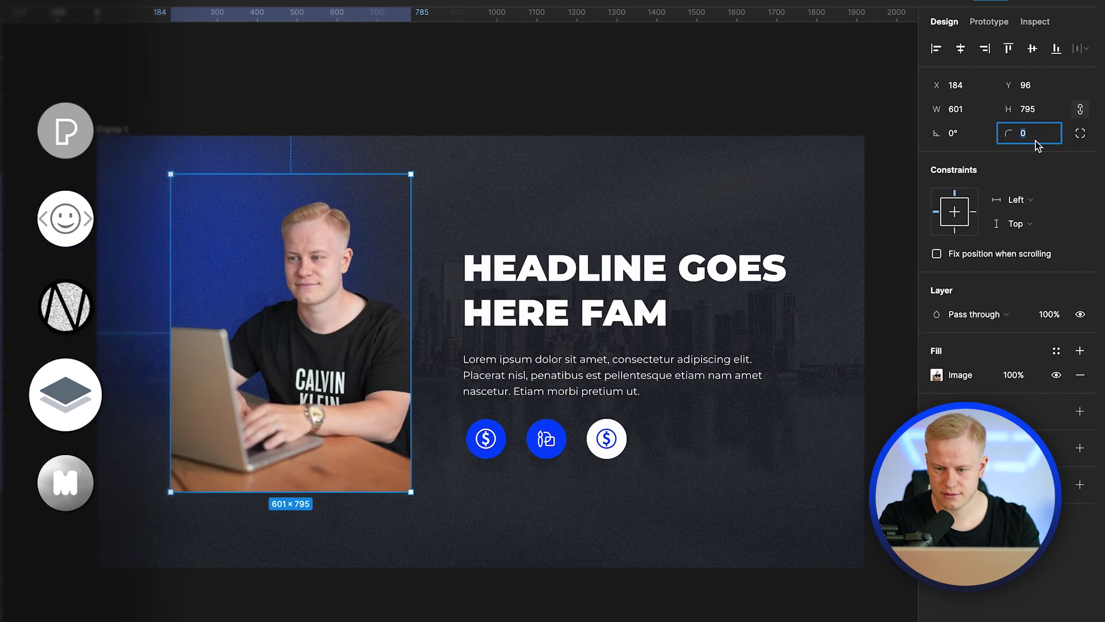
text(20)
key(Return)
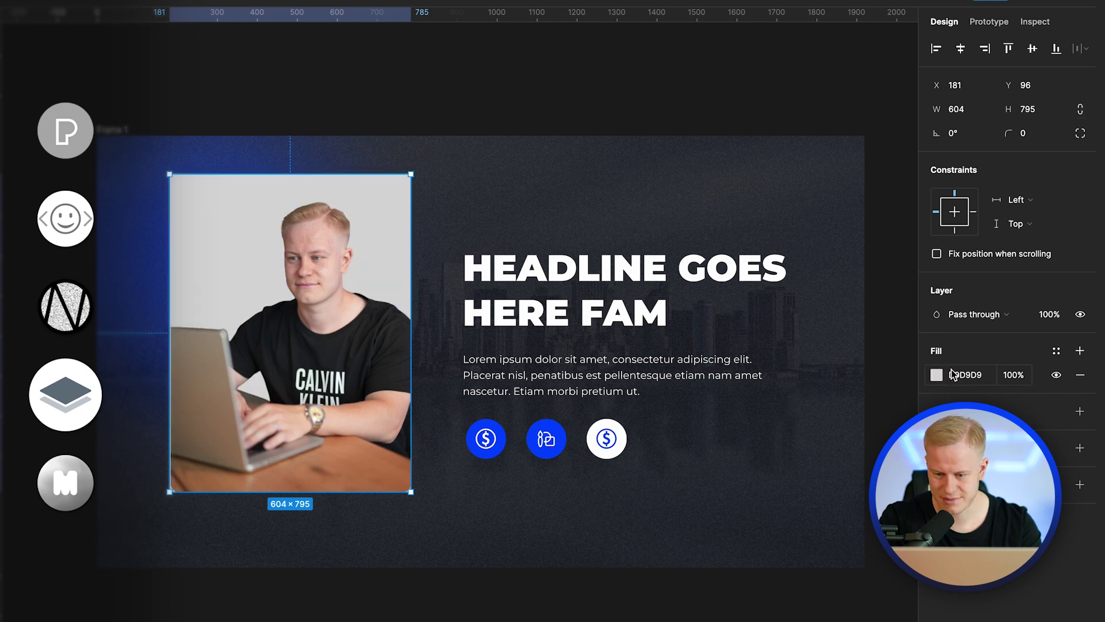
- Fill the 604 × 795 rectangle behind the cut-out portrait with 0047FF and select it again
click(936, 375)
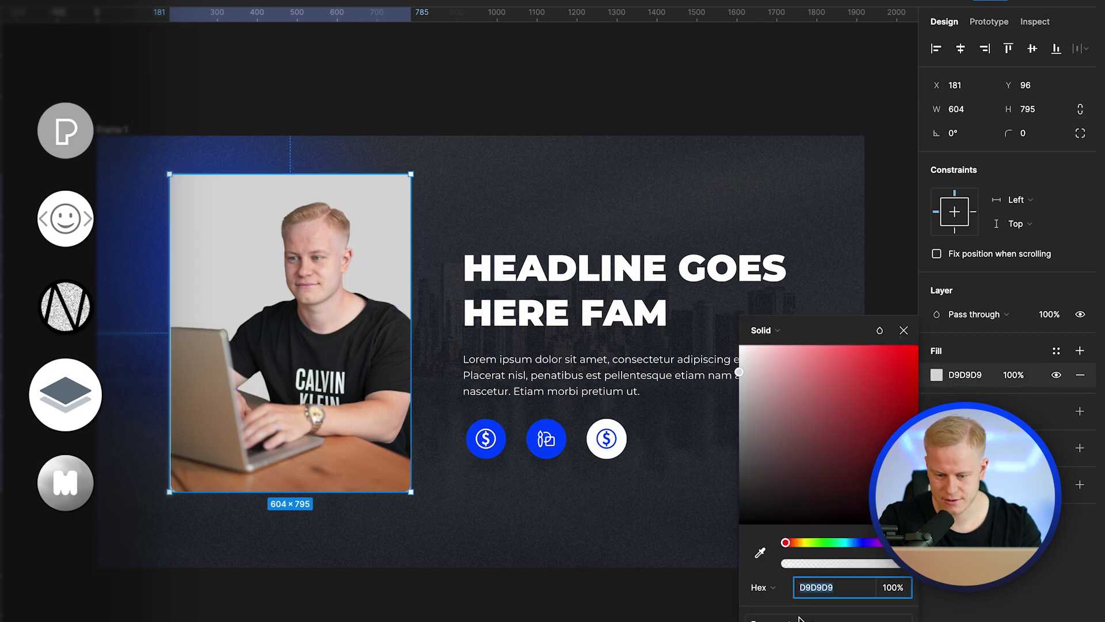
text(0047FF)
key(Return)
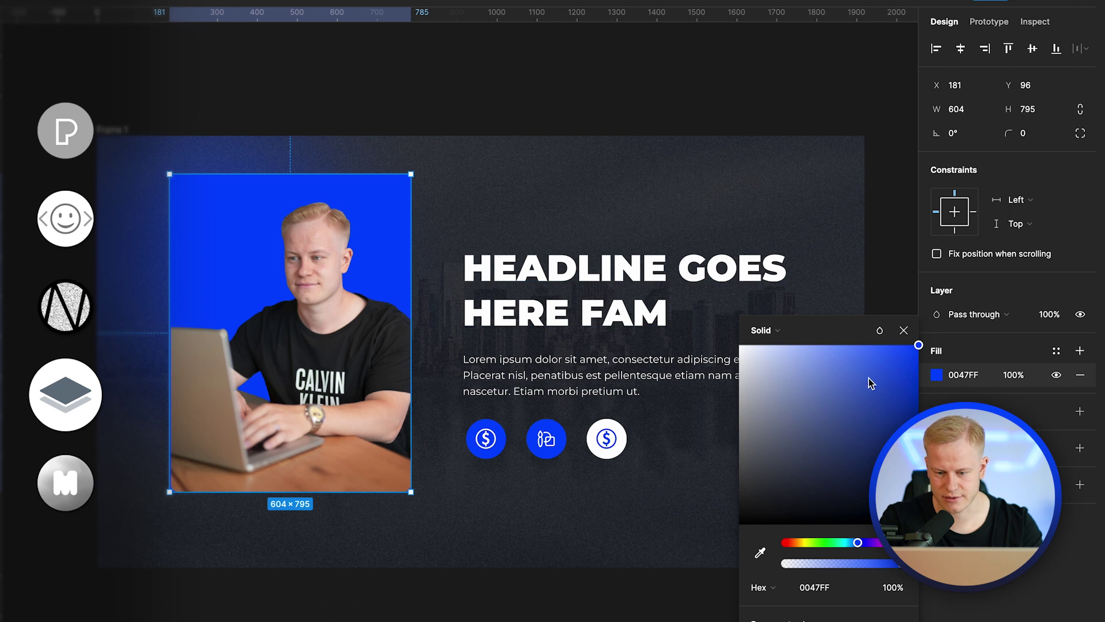
key(Escape)
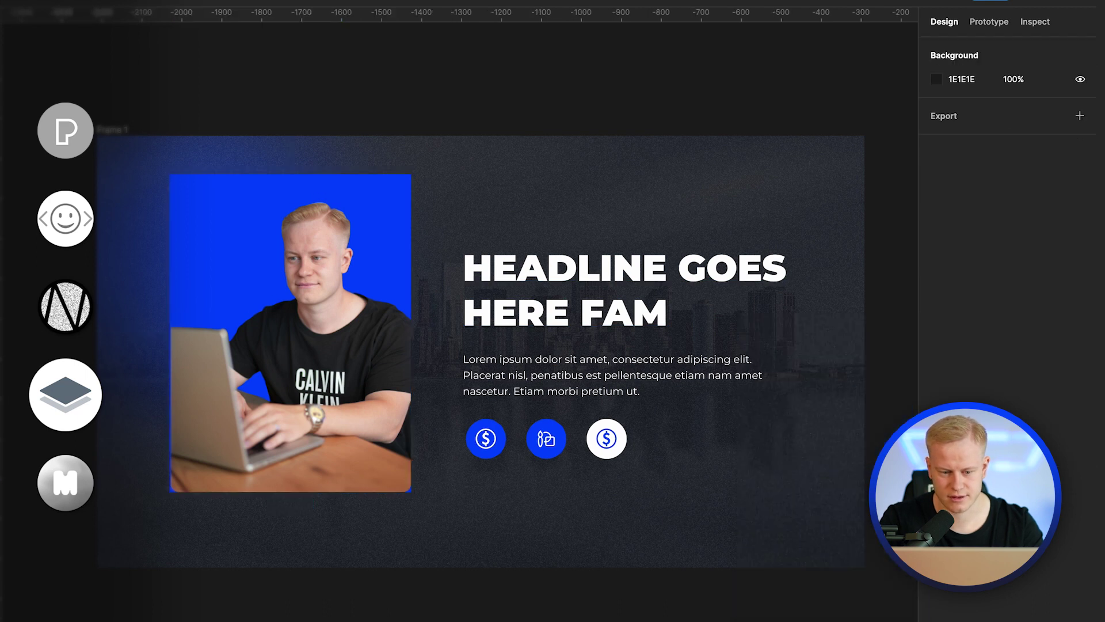
click(173, 180)
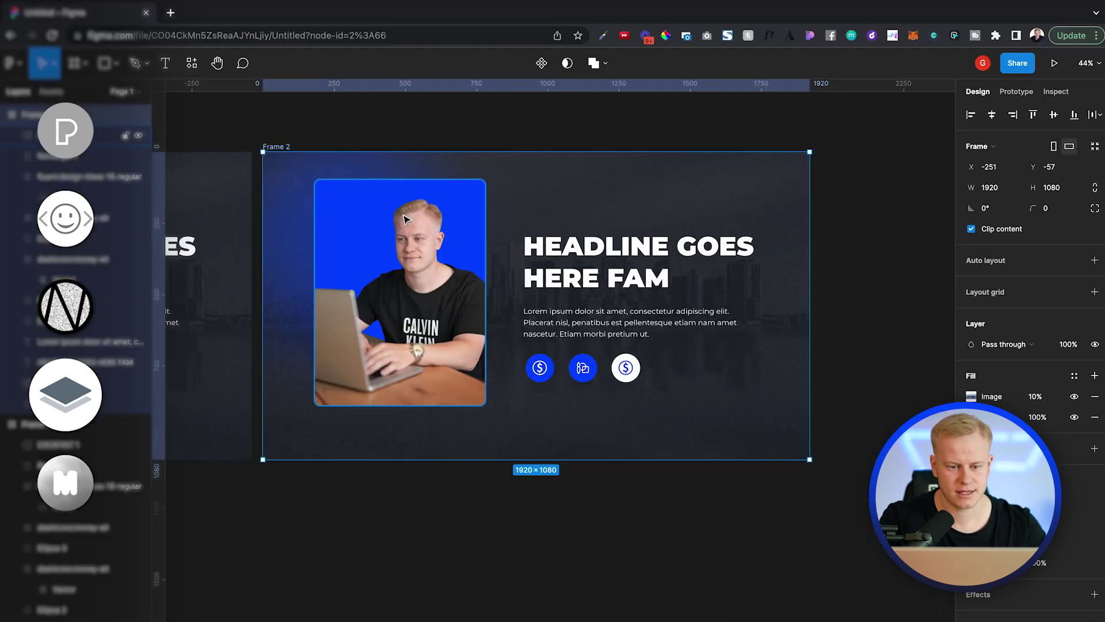
- Remove the 10% image fill from Frame 2, leaving only its solid fill
scroll(404, 215, up, 1)
scroll(406, 219, up, 1)
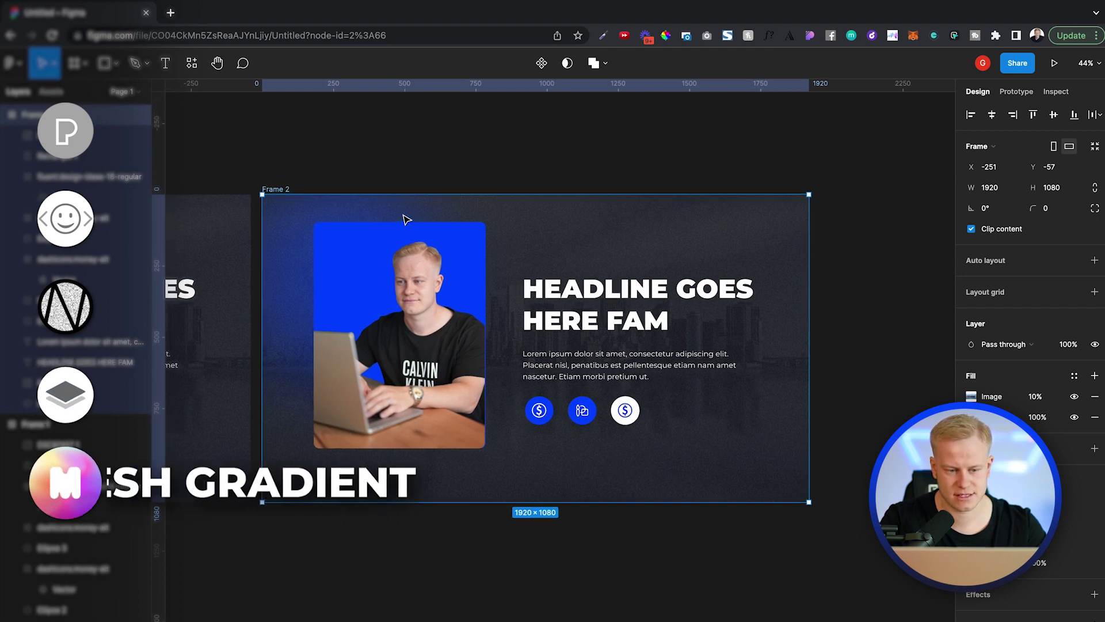
click(270, 190)
scroll(115, 496, down, 1)
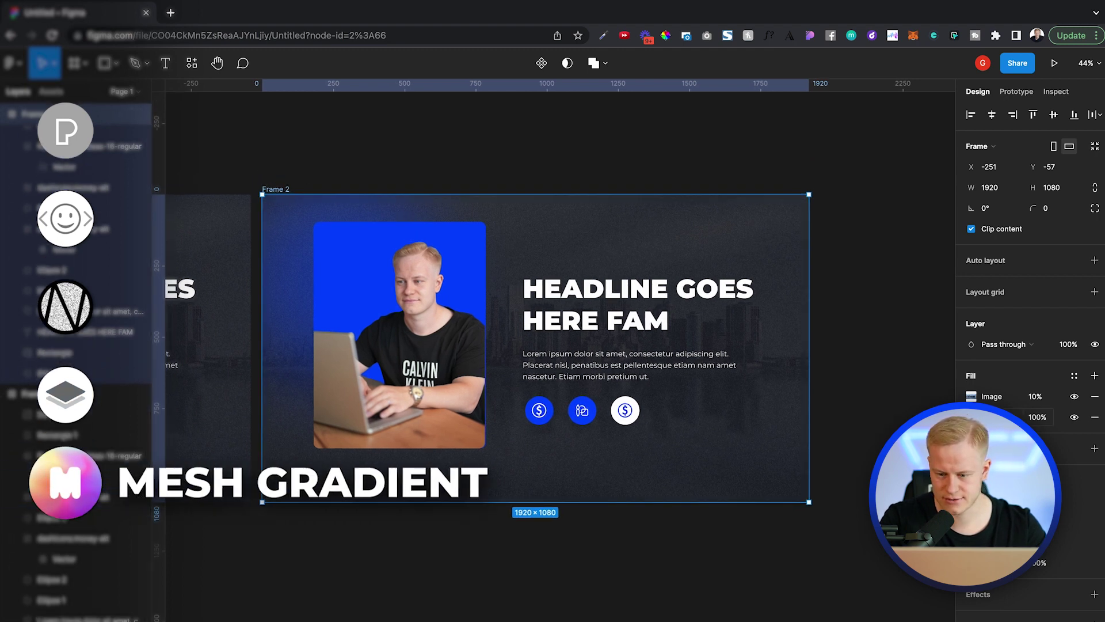
click(1095, 397)
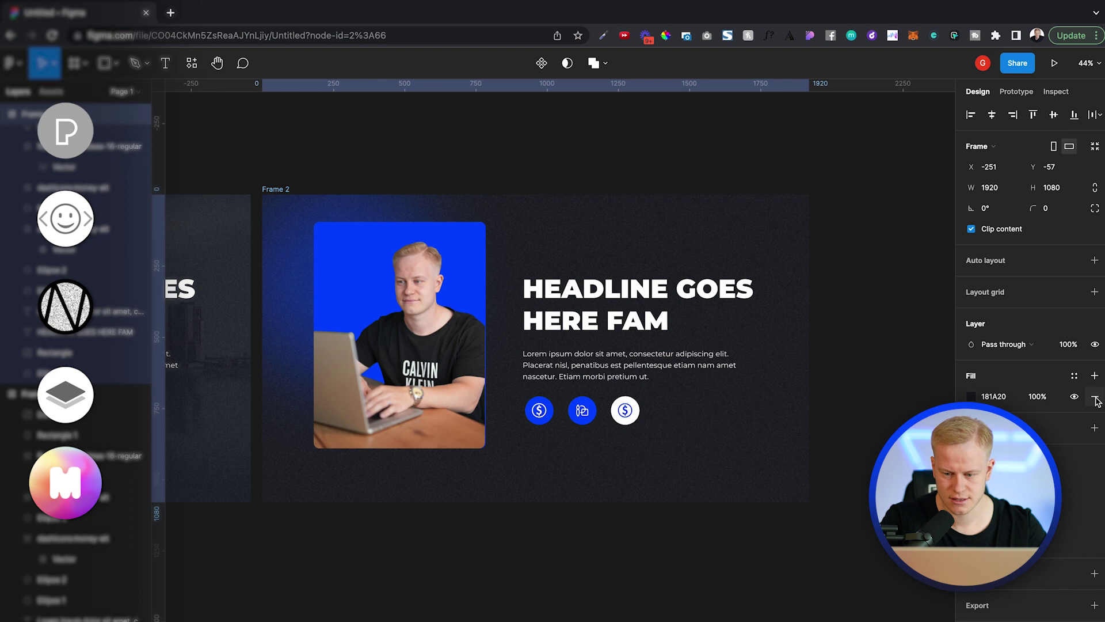
scroll(493, 239, left, 3)
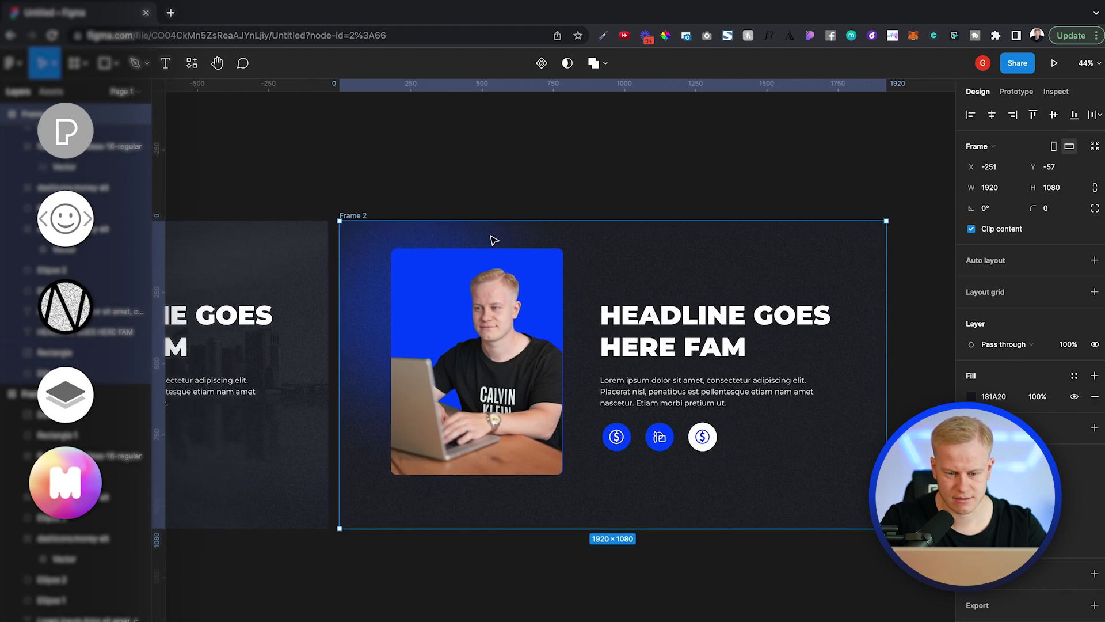
scroll(486, 242, right, 3)
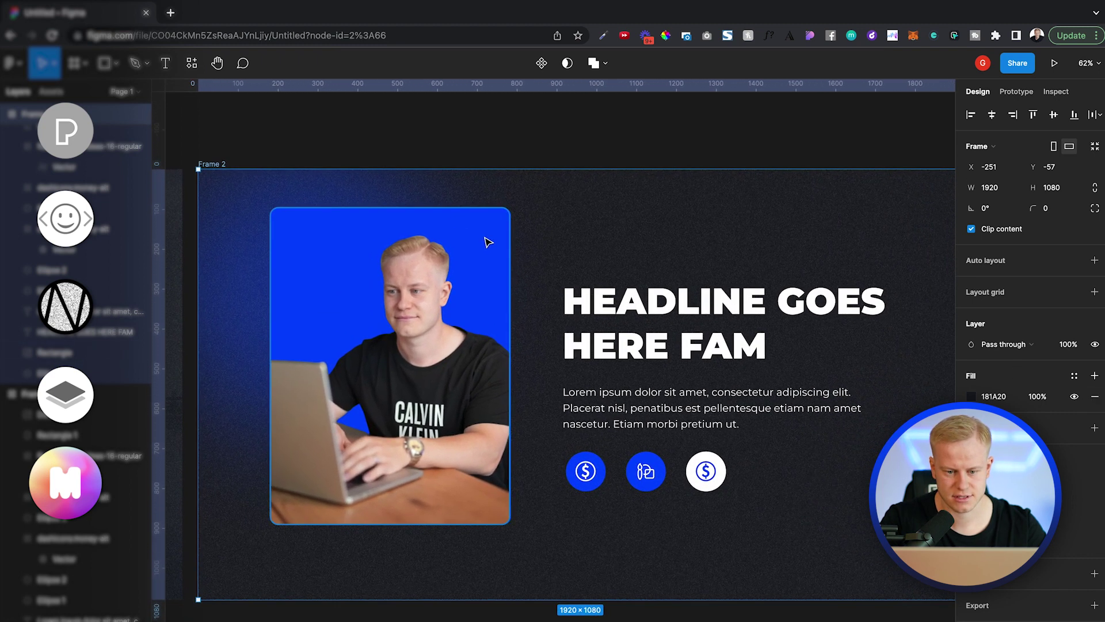
right_click(577, 228)
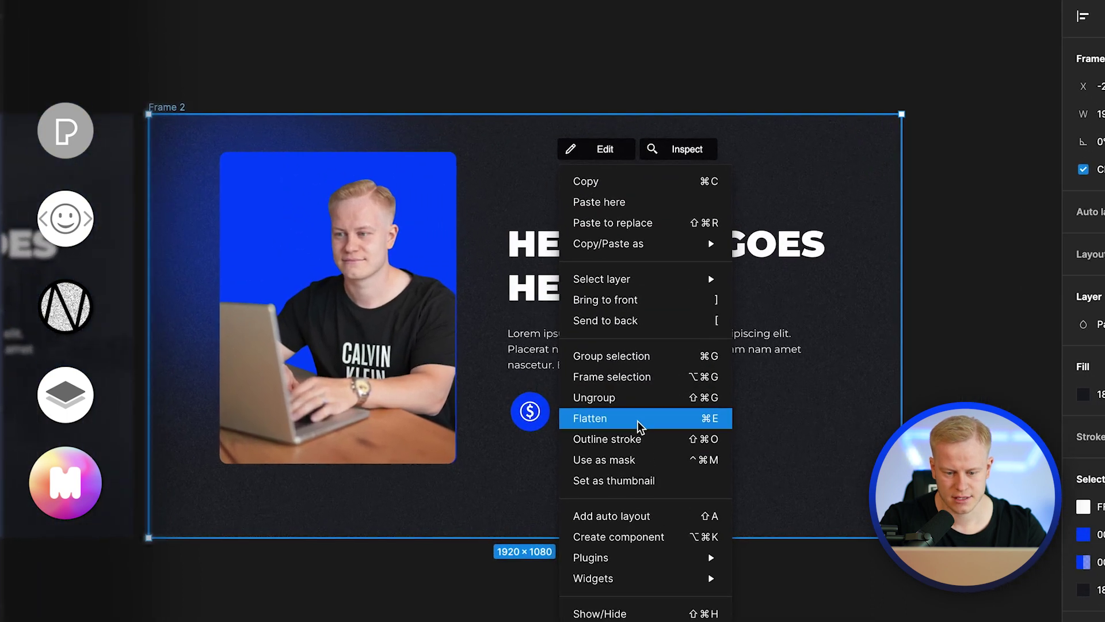
mouse_move(646, 516)
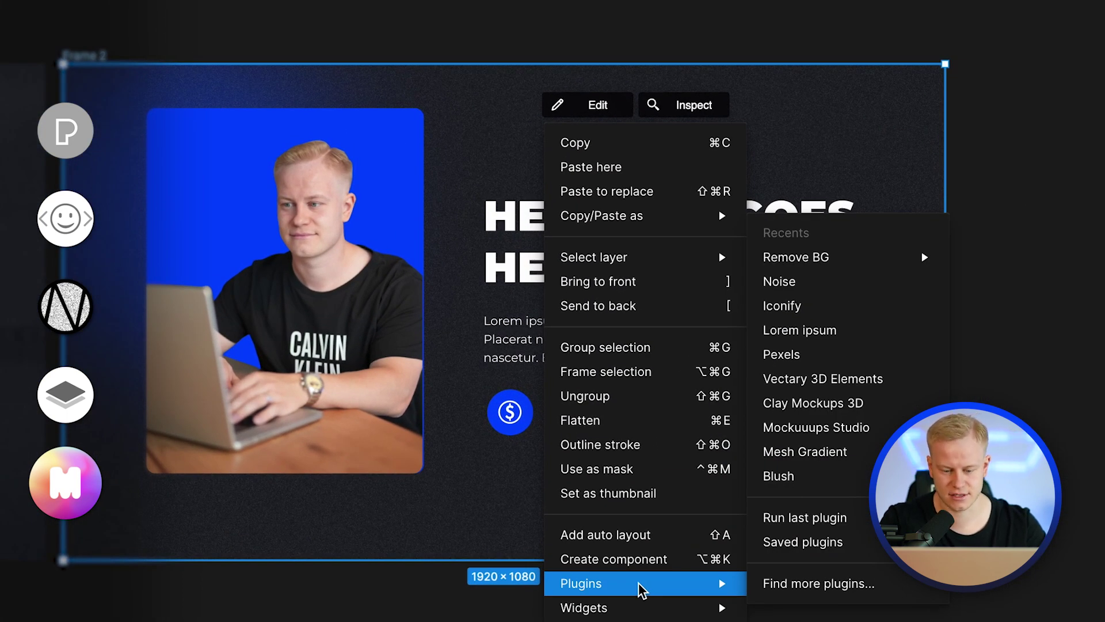
click(791, 583)
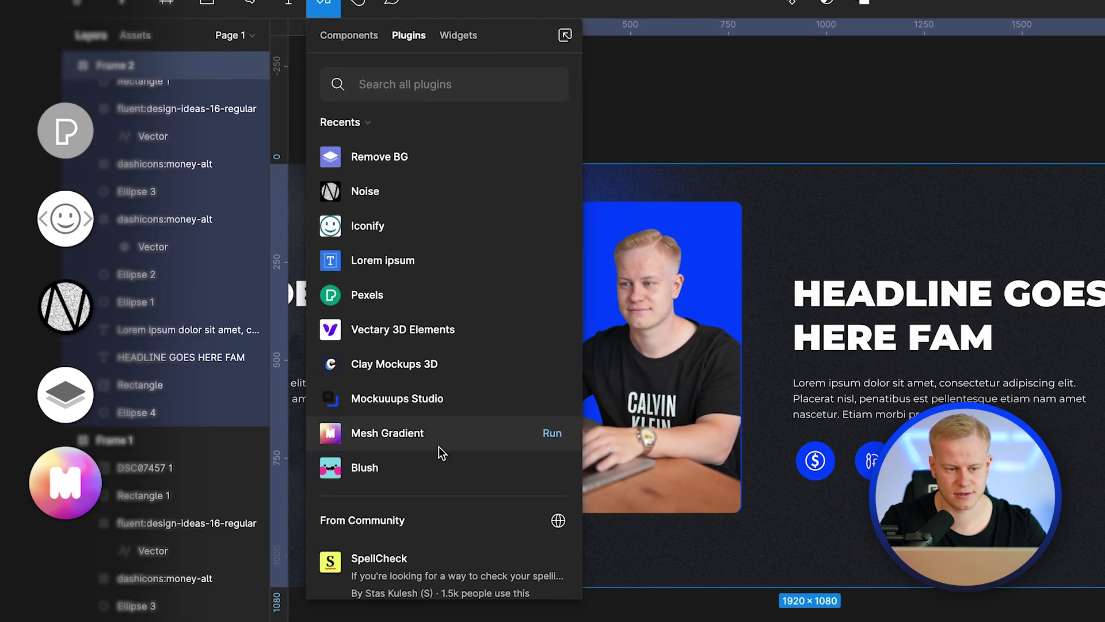
mouse_move(434, 171)
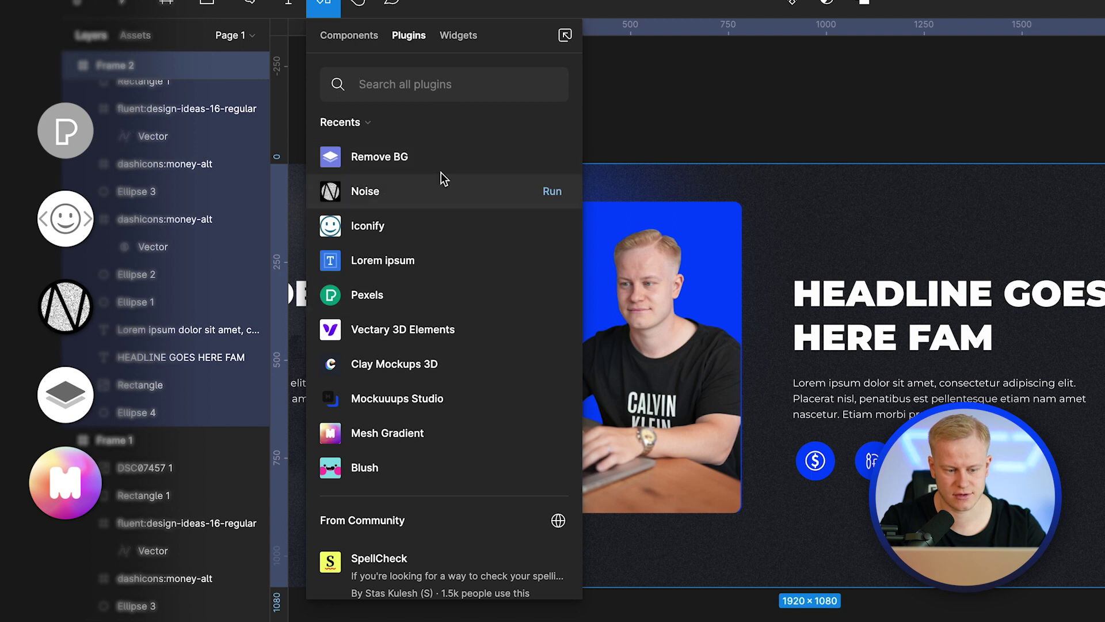
click(599, 151)
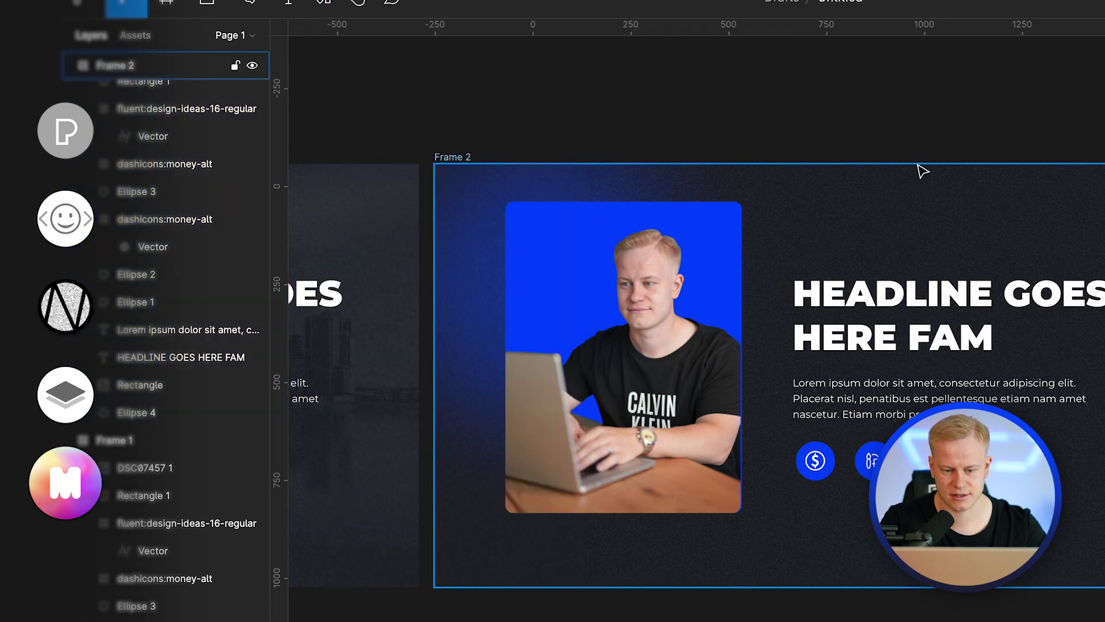
- Launch the Mesh Gradient plugin for Frame 2
right_click(910, 183)
mouse_move(941, 600)
mouse_move(1102, 569)
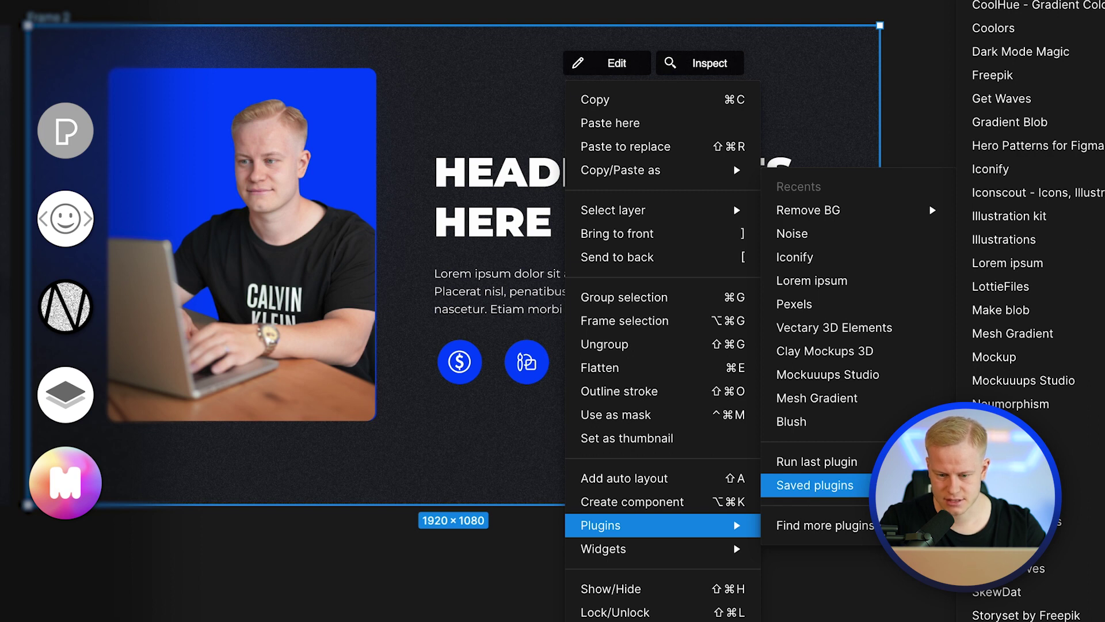
click(816, 398)
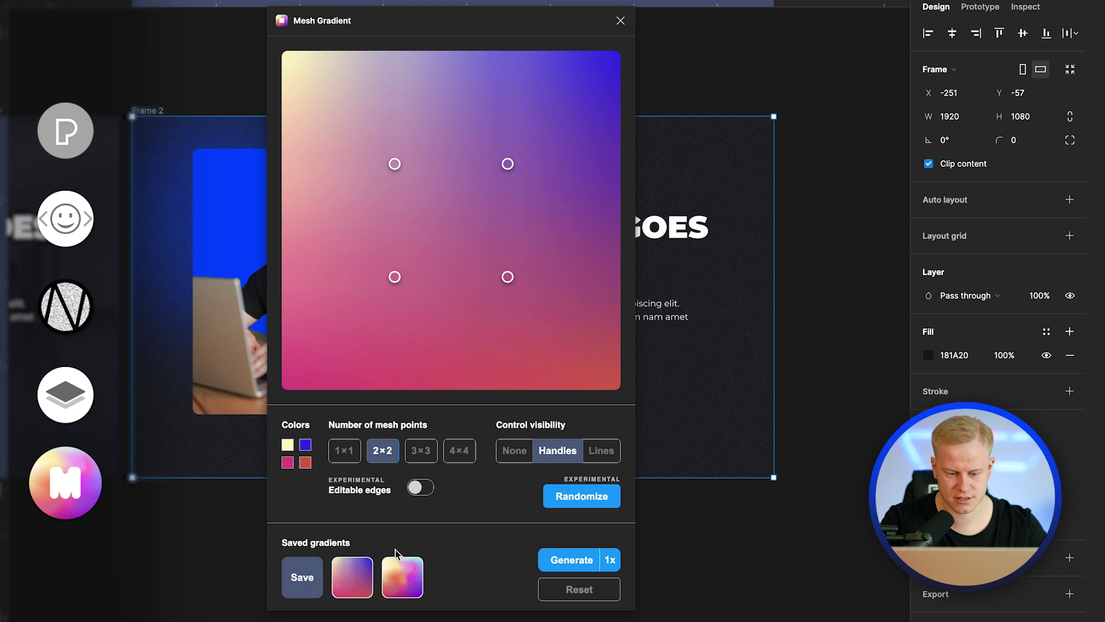
- Load the second saved mesh gradient and randomize it repeatedly to try other colours and mesh shapes
click(399, 584)
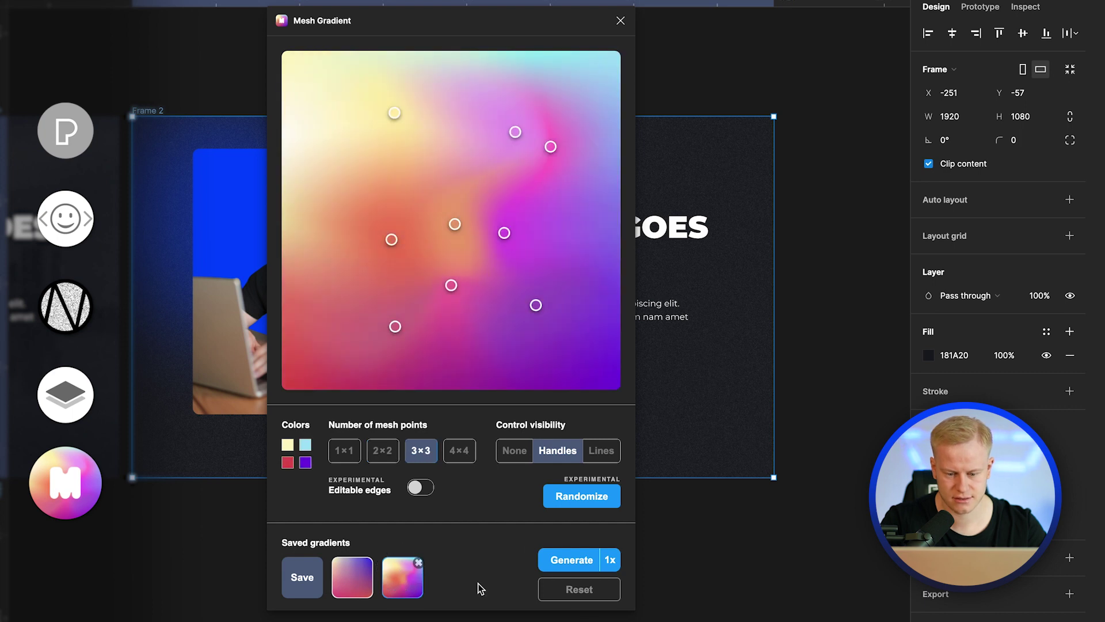
click(586, 499)
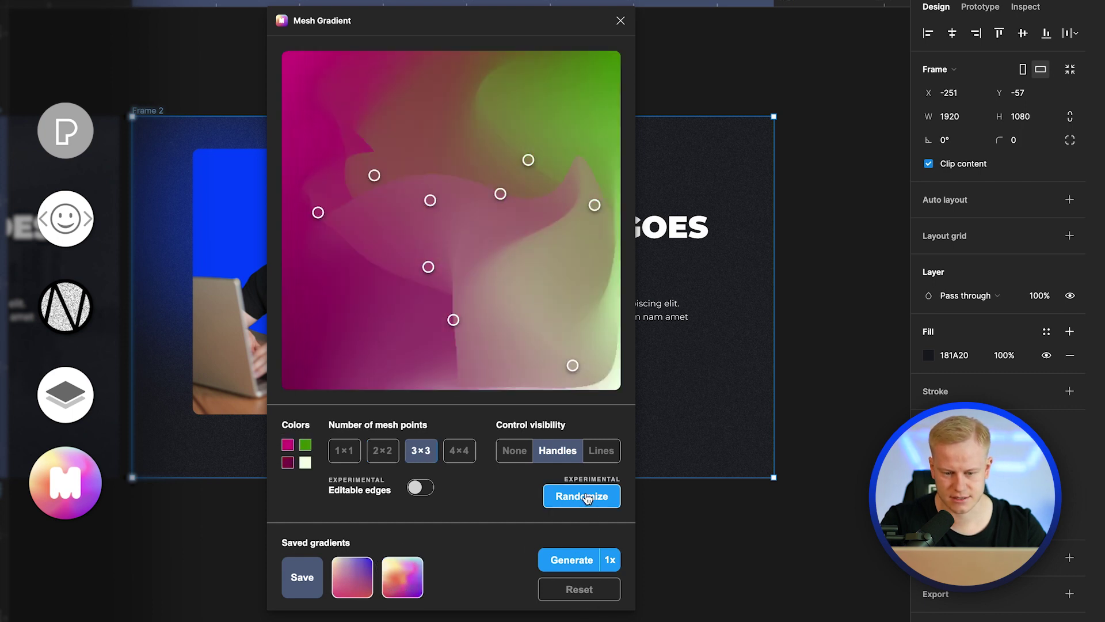
click(586, 499)
click(586, 499)
click(586, 499)
click(586, 498)
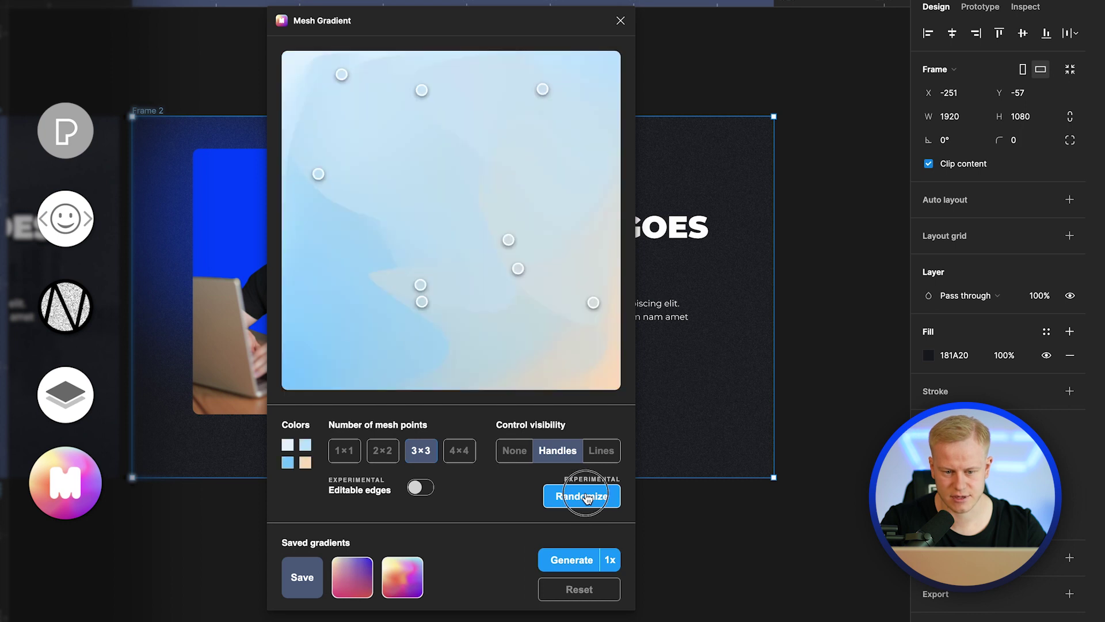
click(586, 498)
click(586, 498)
- Reload the second saved 3×3 gradient and generate it at 1x onto the canvas
click(399, 584)
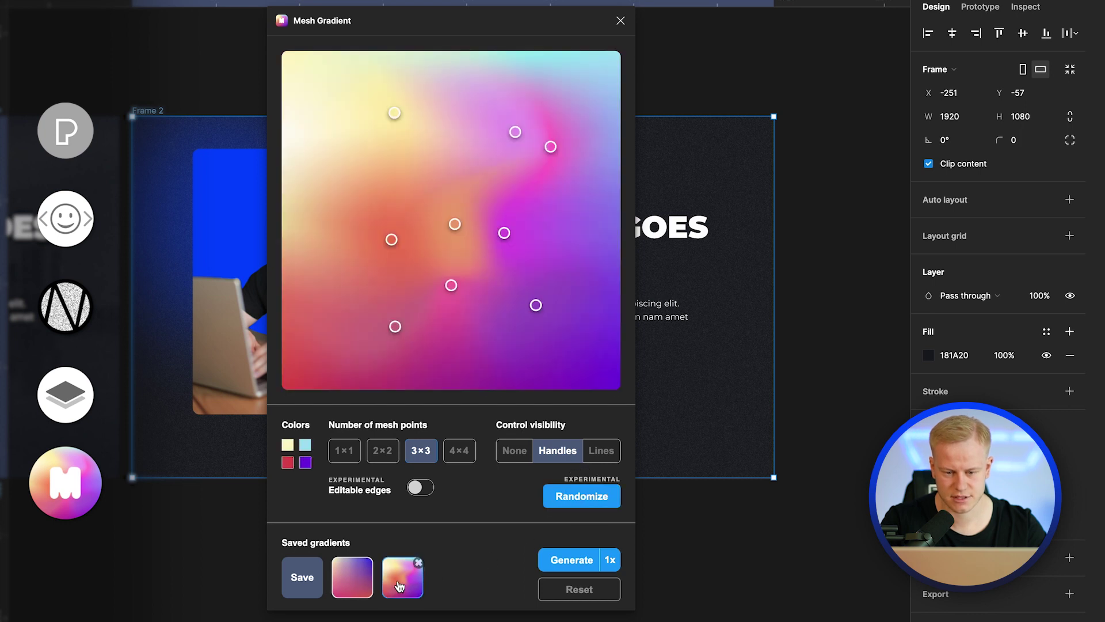
click(584, 561)
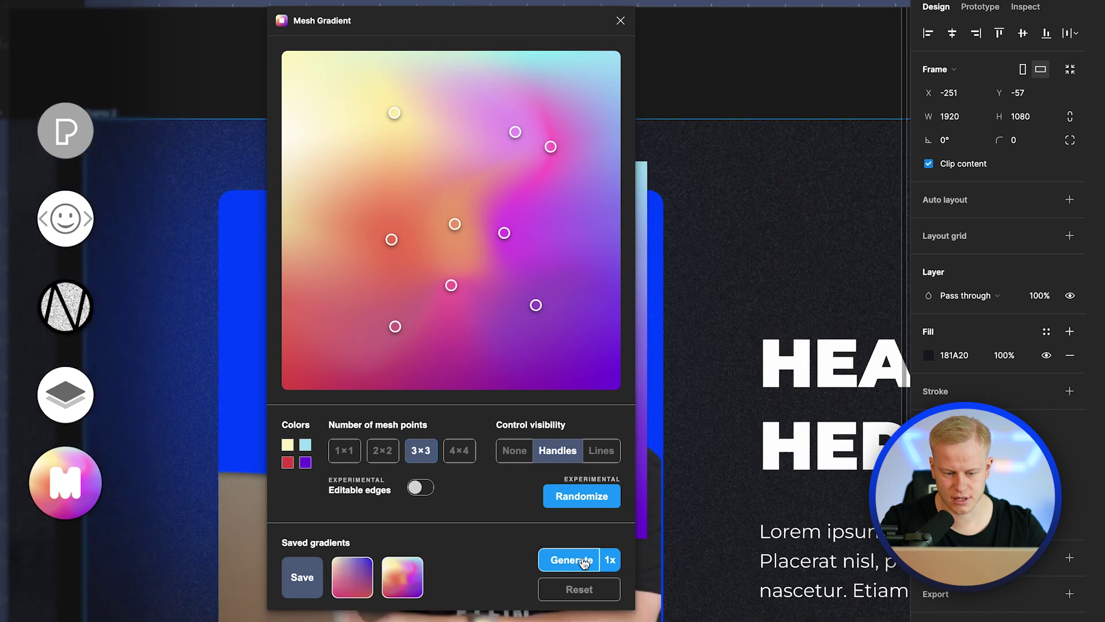
- Enable editable edges for the 3×3 mesh gradient, generate it at 1x onto the canvas and close the plugin
click(420, 489)
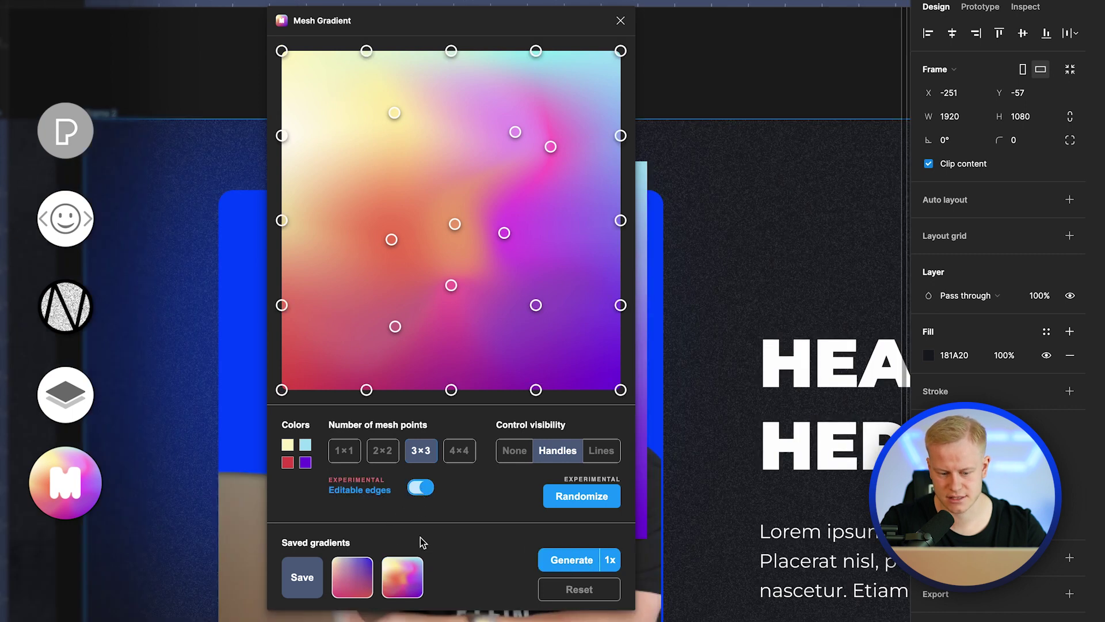
click(586, 562)
click(621, 23)
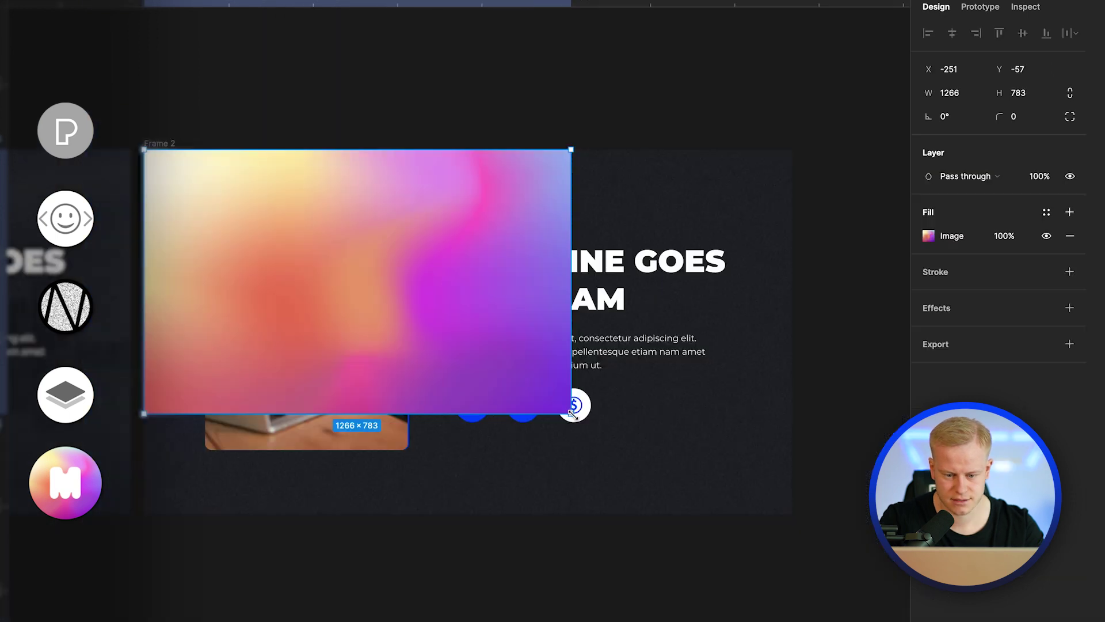
- Resize the generated gradient rectangle to 1920 × 1080 to cover Frame 2, and flip it vertically and horizontally
drag(569, 420, 791, 514)
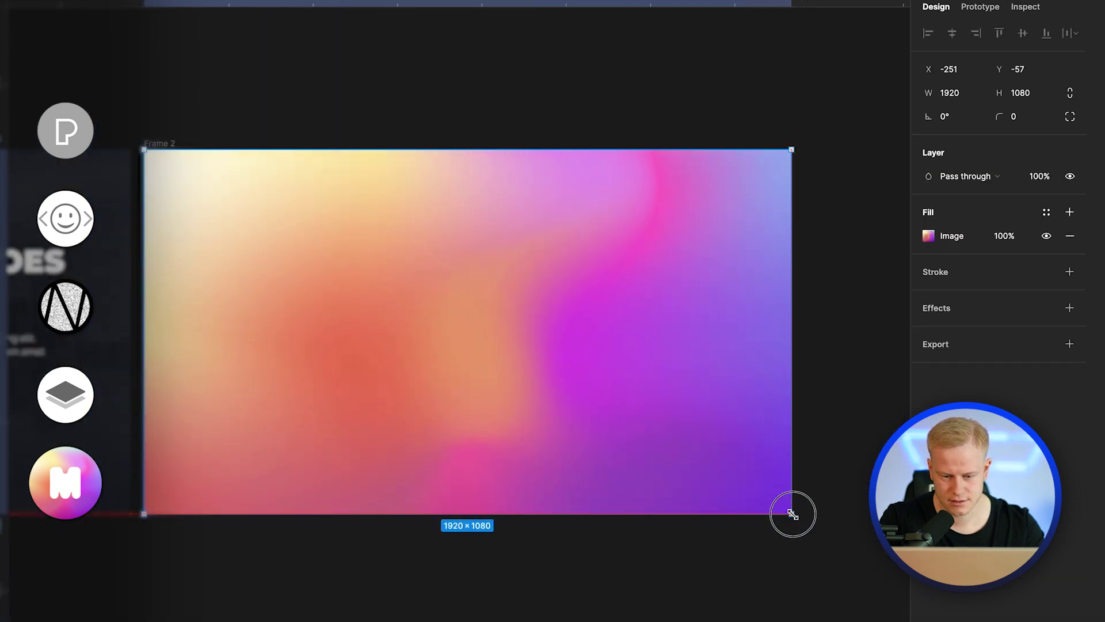
right_click(412, 246)
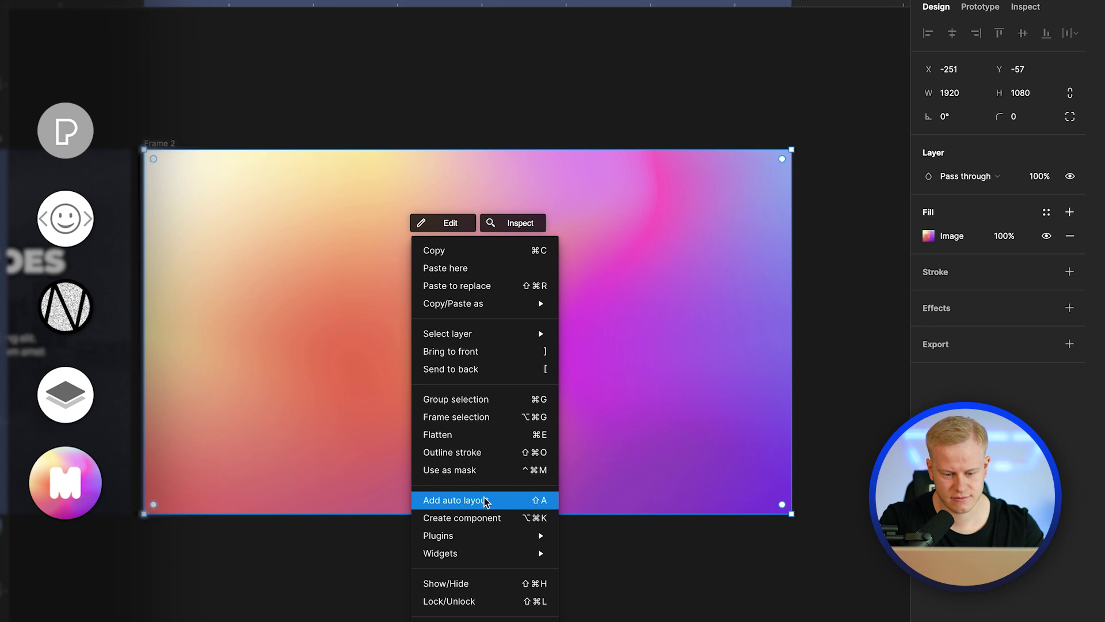
key(shift+v)
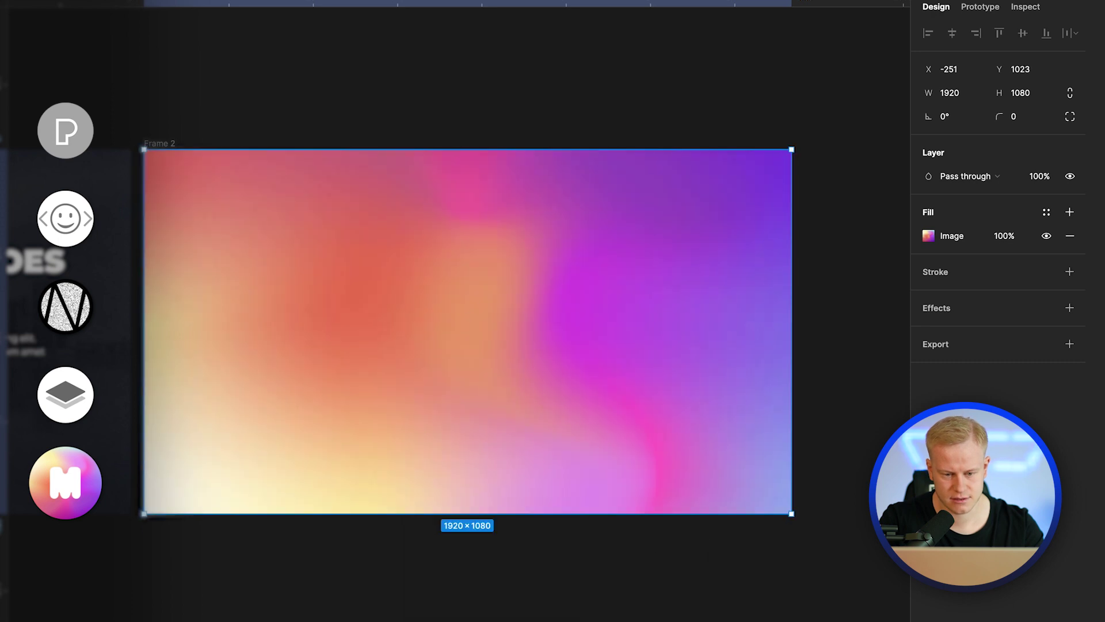
right_click(491, 258)
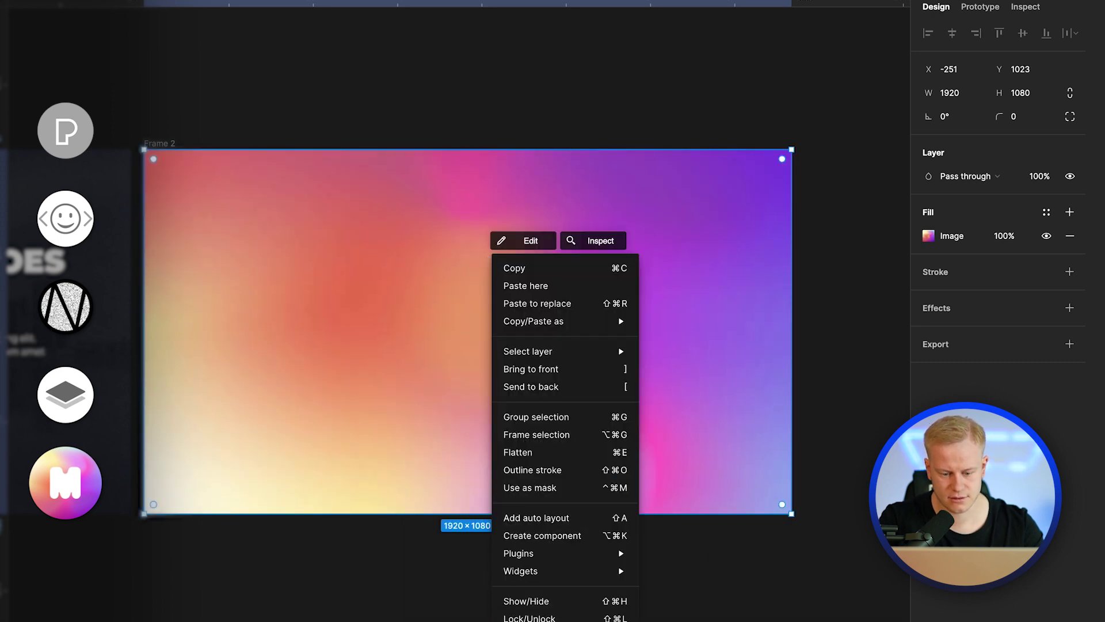
key(shift+h)
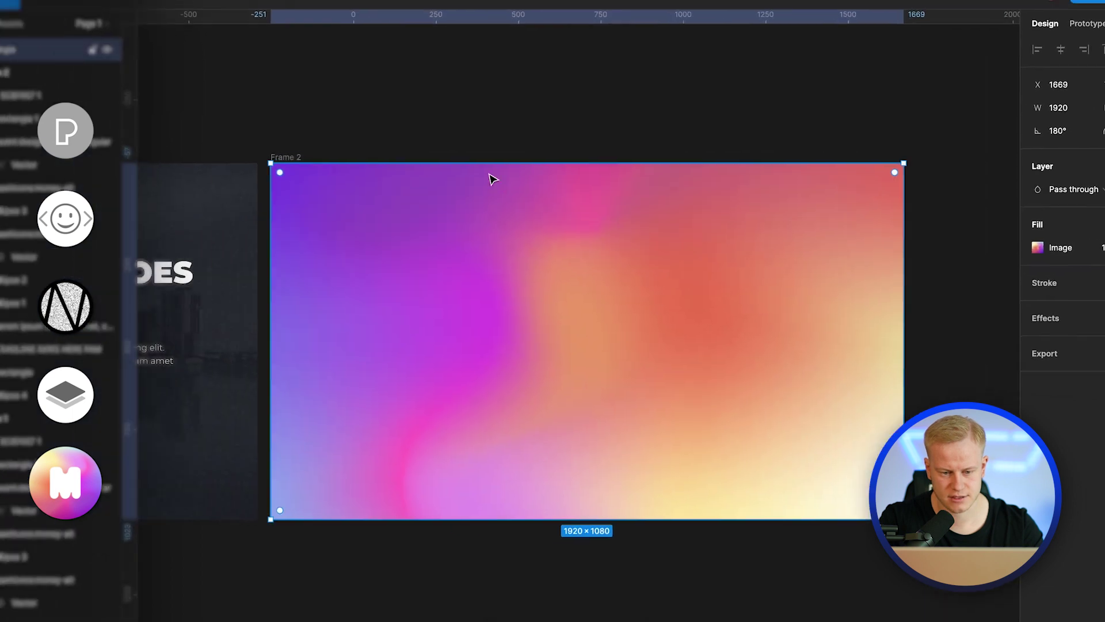
- Move the gradient rectangle to the bottom of Frame 2's layer stack and set its image fill opacity to 50%
drag(214, 76, 239, 364)
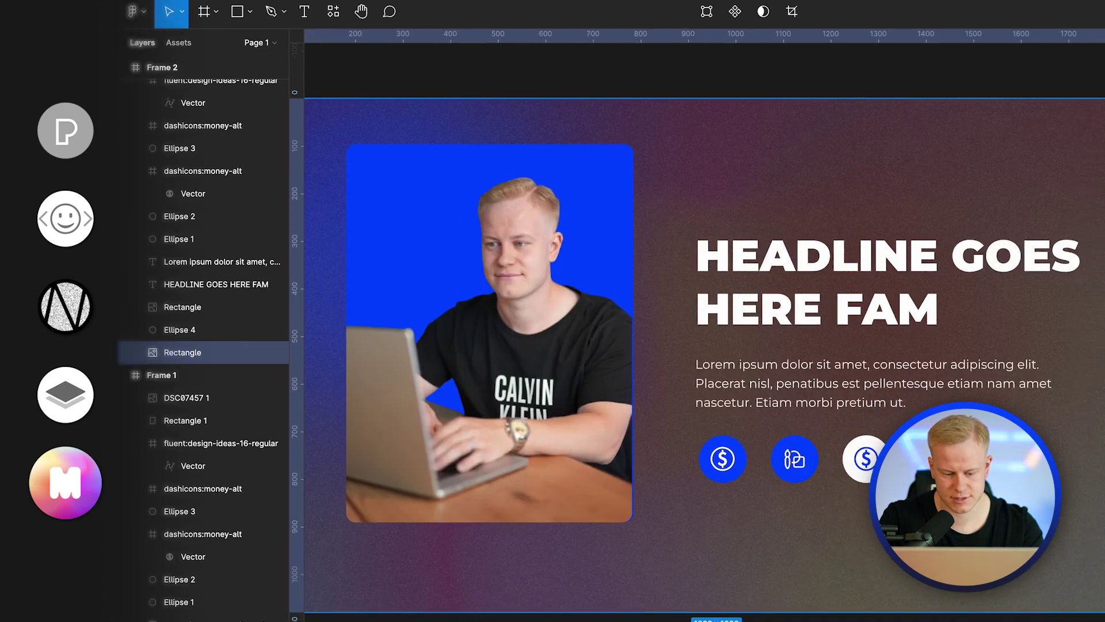
text(50)
key(Return)
click(990, 352)
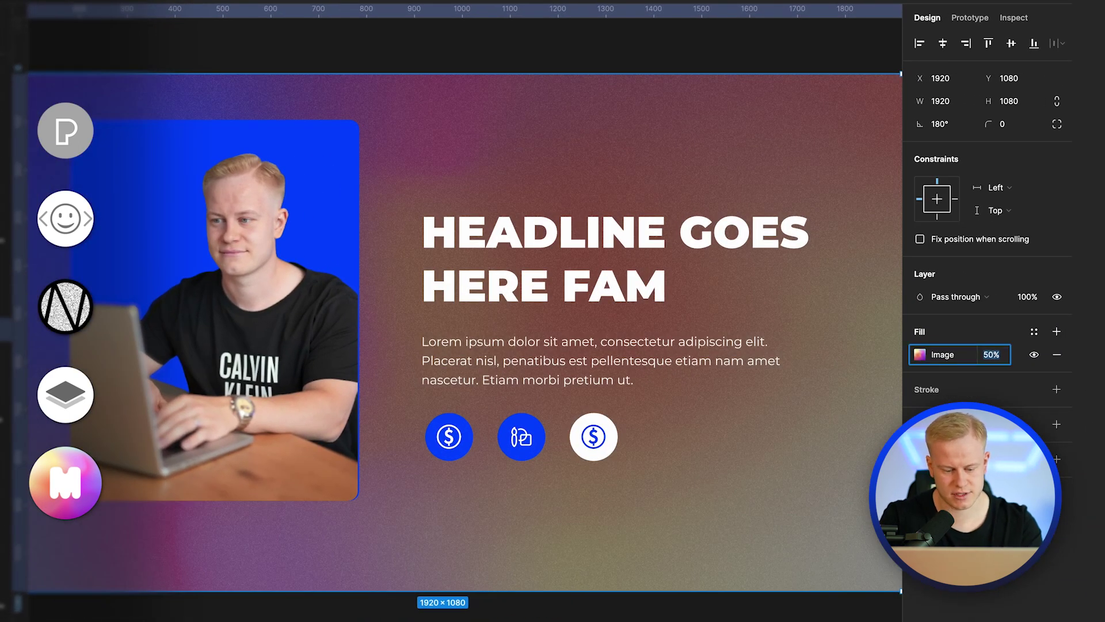